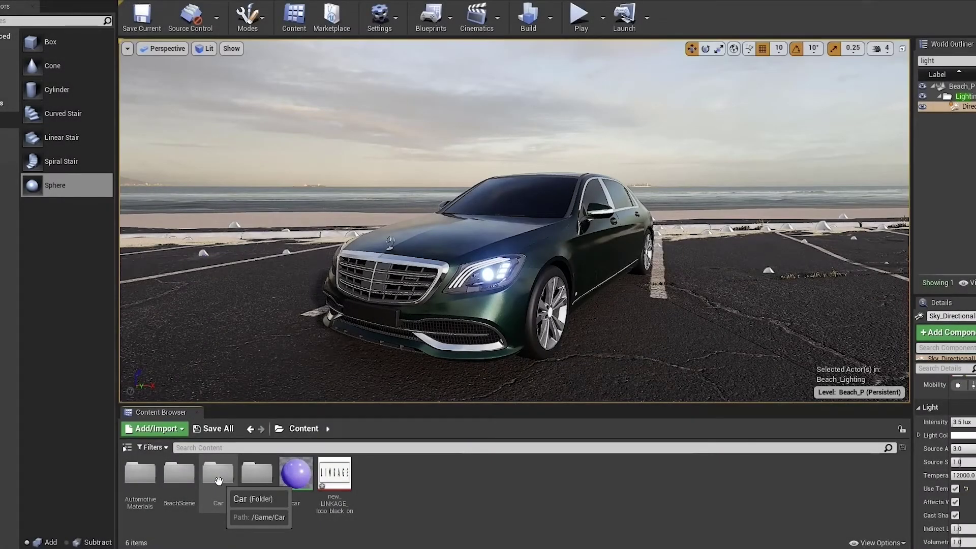
Open a second Content Browser window and go to the Car folder
{"action": "left_click", "coordinate": [20, 2]}
{"action": "mouse_move", "coordinate": [70, 213]}
{"action": "left_click", "coordinate": [134, 211]}
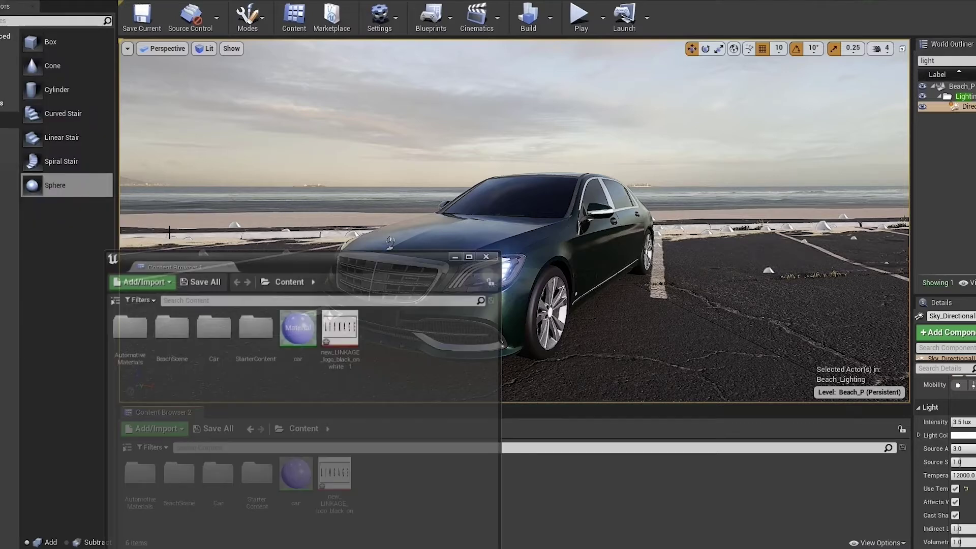
{"action": "double_click", "coordinate": [214, 326]}
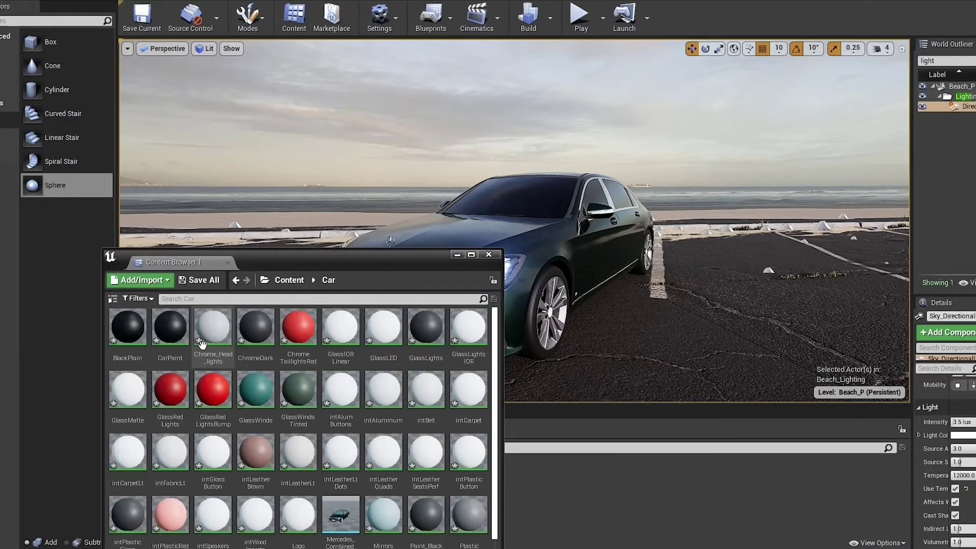
Find the Plate material in the Car folder and open it in the material editor
{"action": "scroll", "coordinate": [336, 473], "scroll_direction": "down", "scroll_amount": 1}
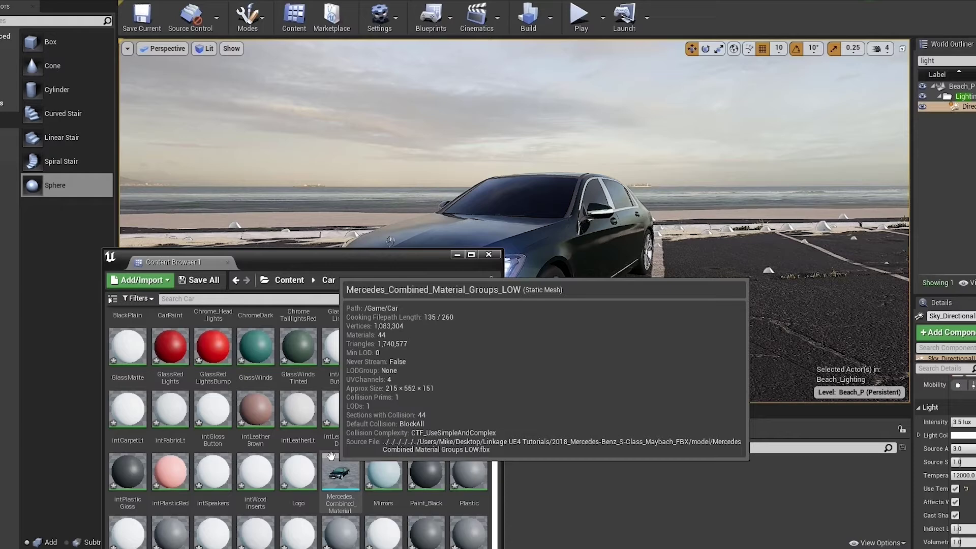
{"action": "scroll", "coordinate": [376, 351], "scroll_direction": "up", "scroll_amount": 1}
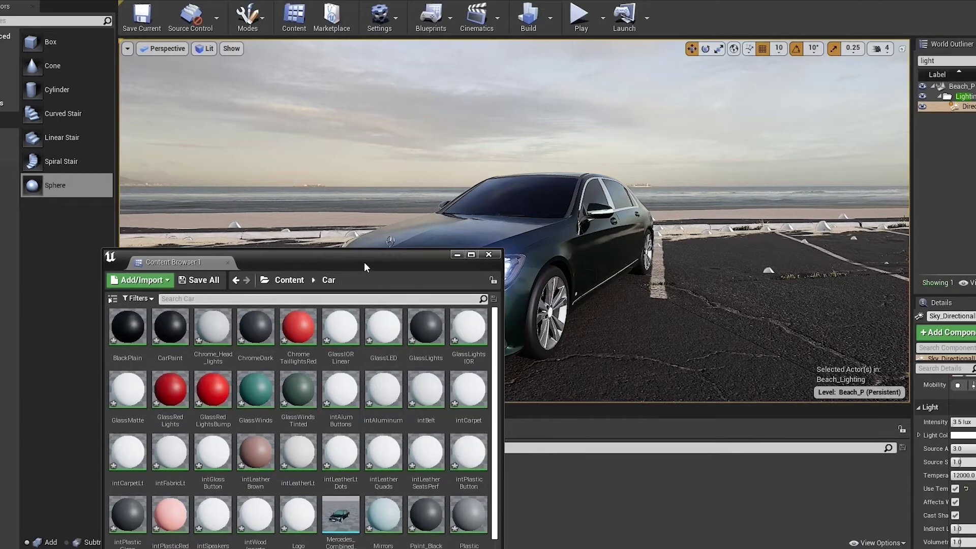
{"action": "left_click_drag", "start_coordinate": [364, 266], "coordinate": [328, 129]}
{"action": "scroll", "coordinate": [366, 356], "scroll_direction": "down", "scroll_amount": 1}
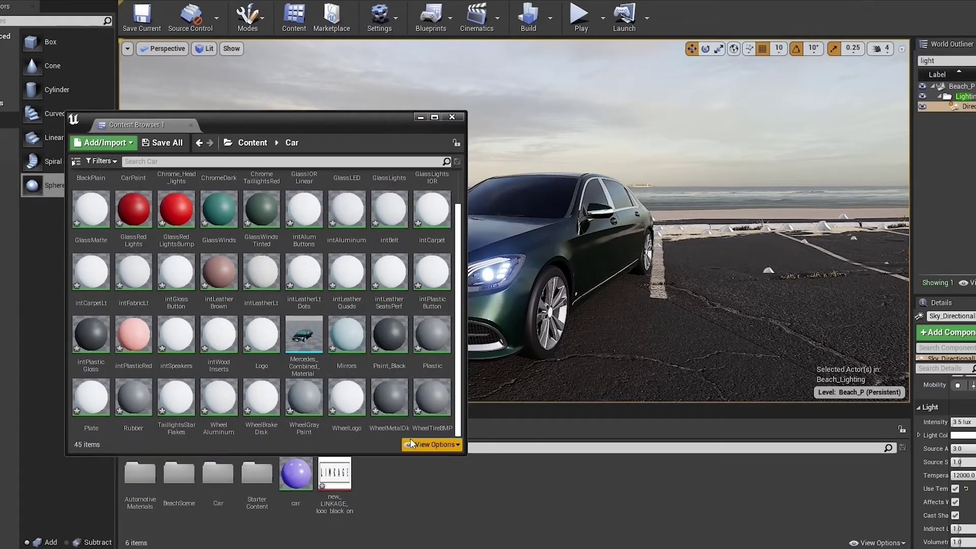
{"action": "double_click", "coordinate": [91, 397]}
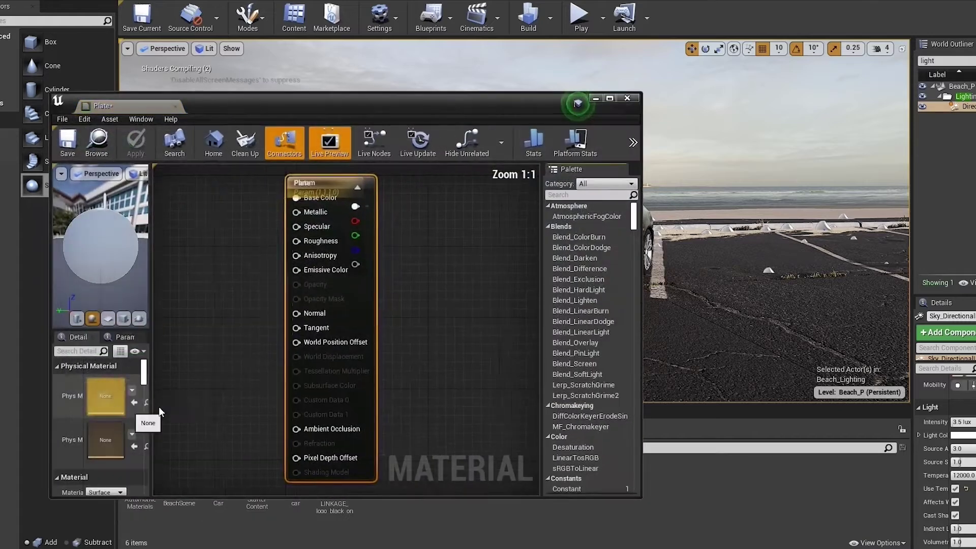
Spread the Plate and Param nodes apart in the graph and add a Constant node below Param
{"action": "left_click_drag", "start_coordinate": [314, 181], "coordinate": [431, 200]}
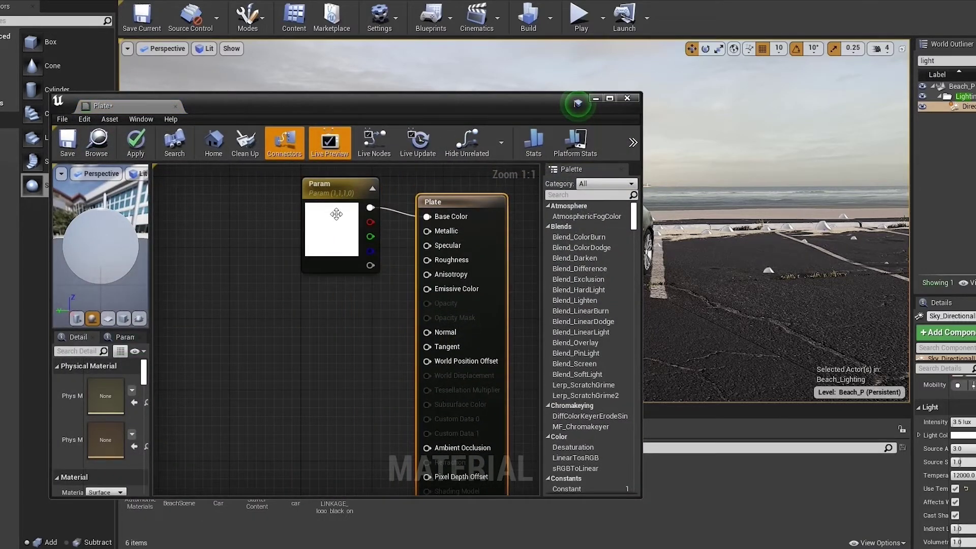
{"action": "left_click_drag", "start_coordinate": [335, 213], "coordinate": [296, 221]}
{"action": "right_click", "coordinate": [217, 330]}
{"action": "type", "text": "const"}
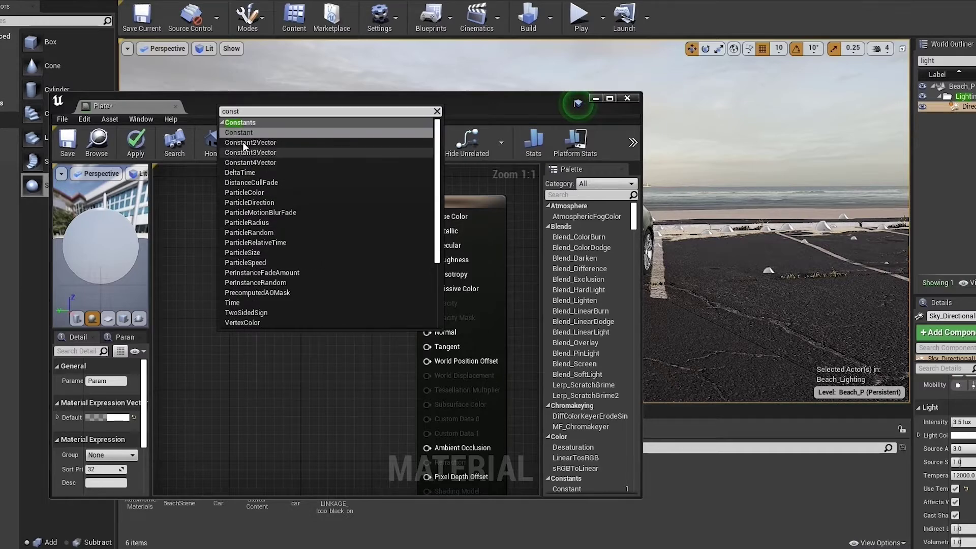
{"action": "left_click", "coordinate": [239, 132]}
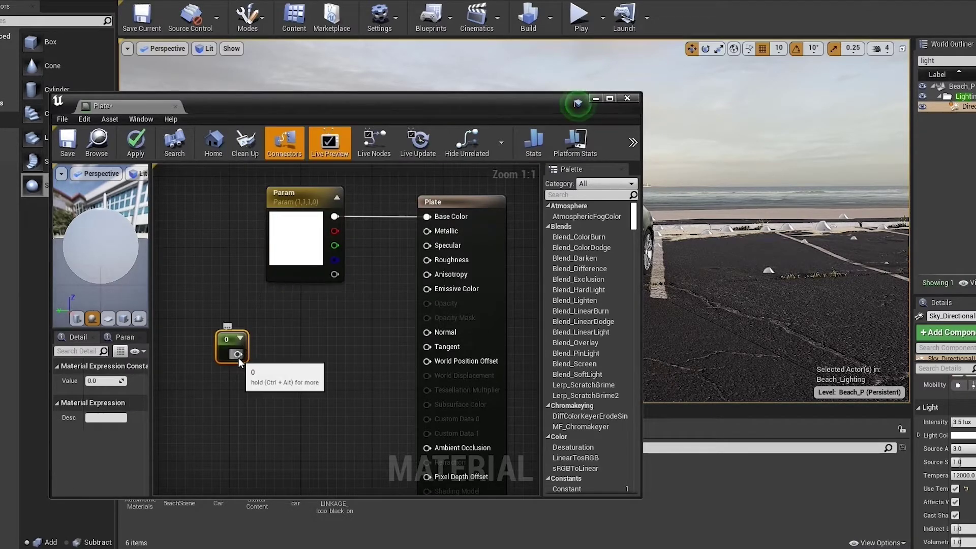
{"action": "left_click_drag", "start_coordinate": [238, 354], "coordinate": [425, 248]}
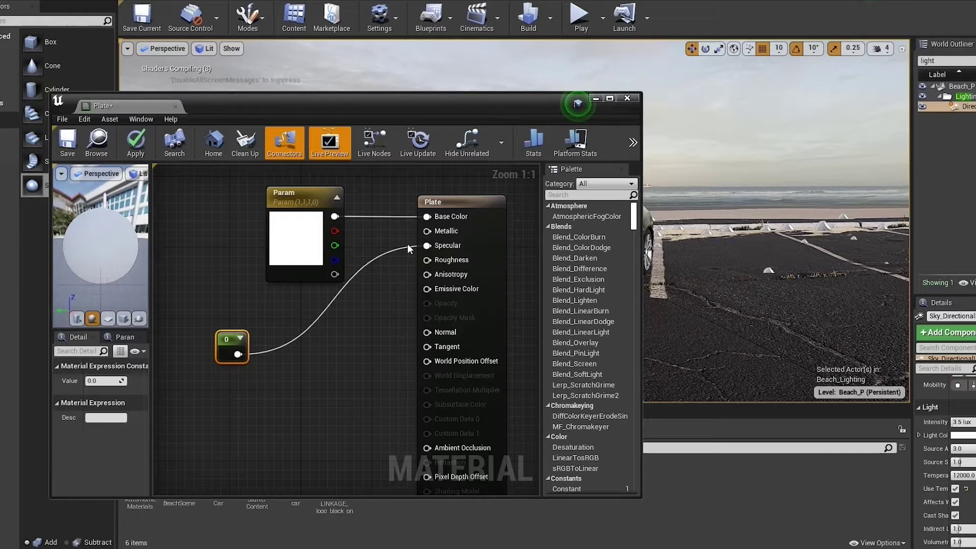
{"action": "left_click_drag", "start_coordinate": [231, 338], "coordinate": [263, 313]}
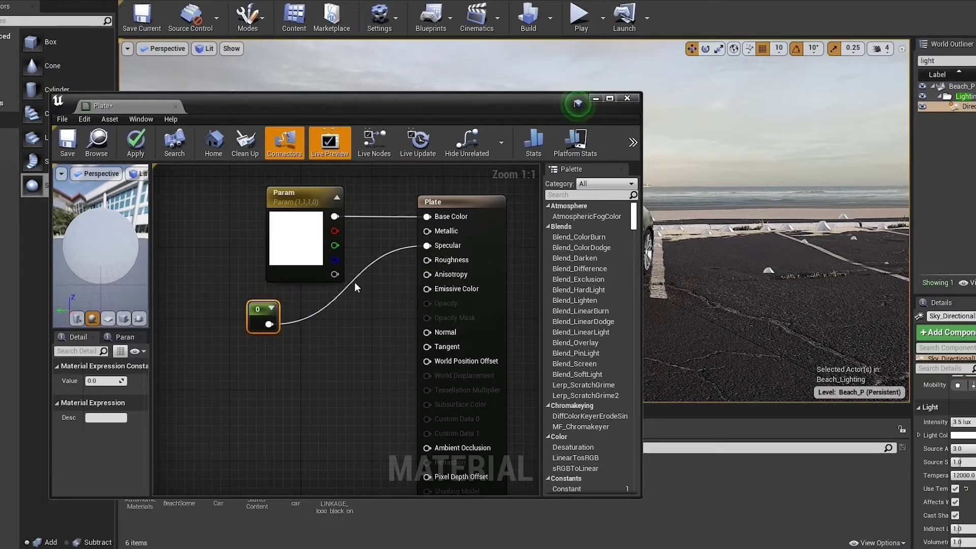
{"action": "left_click", "coordinate": [367, 291]}
{"action": "double_click", "coordinate": [375, 259]}
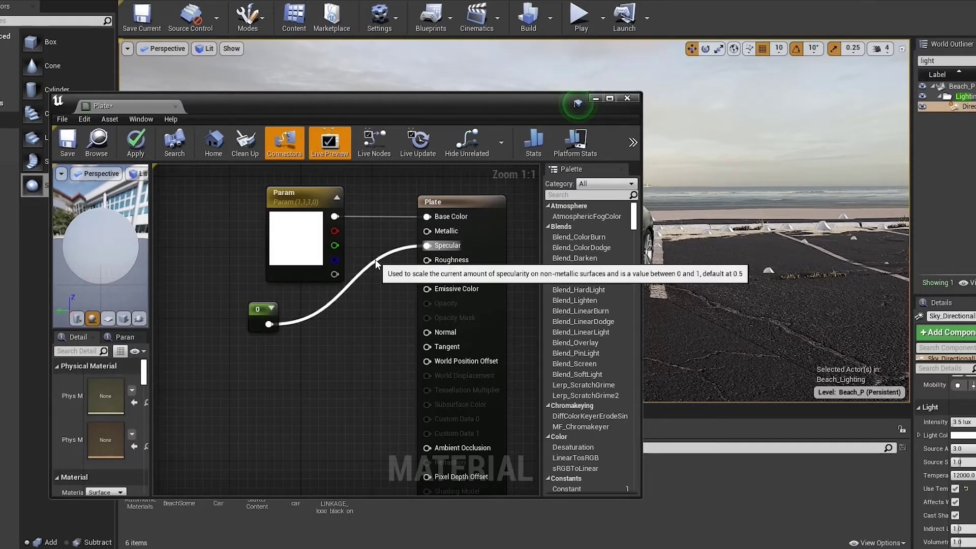
{"action": "key", "text": "Delete"}
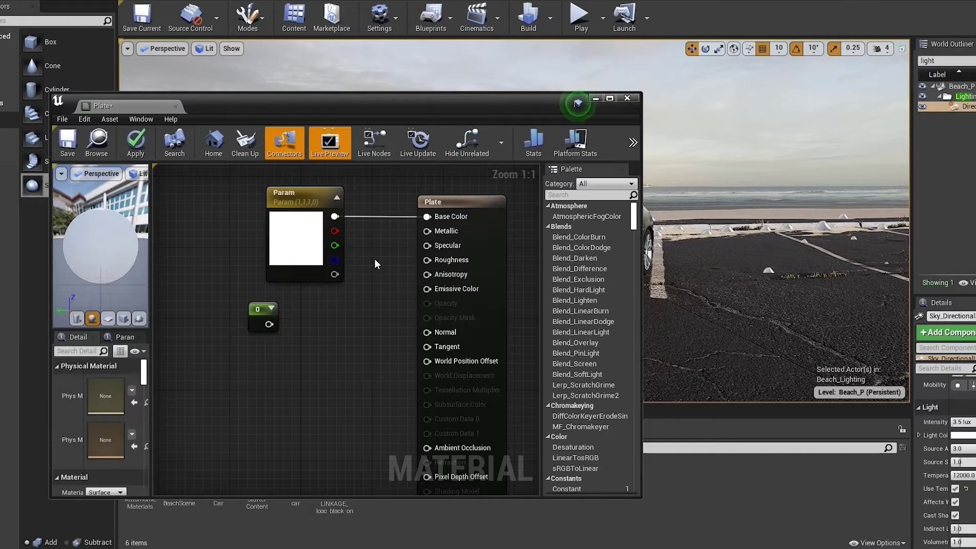
Connect the Constant node to the Plate material's Roughness input and set its value to 0.8
{"action": "left_click_drag", "start_coordinate": [269, 324], "coordinate": [427, 260]}
{"action": "left_click", "coordinate": [264, 315]}
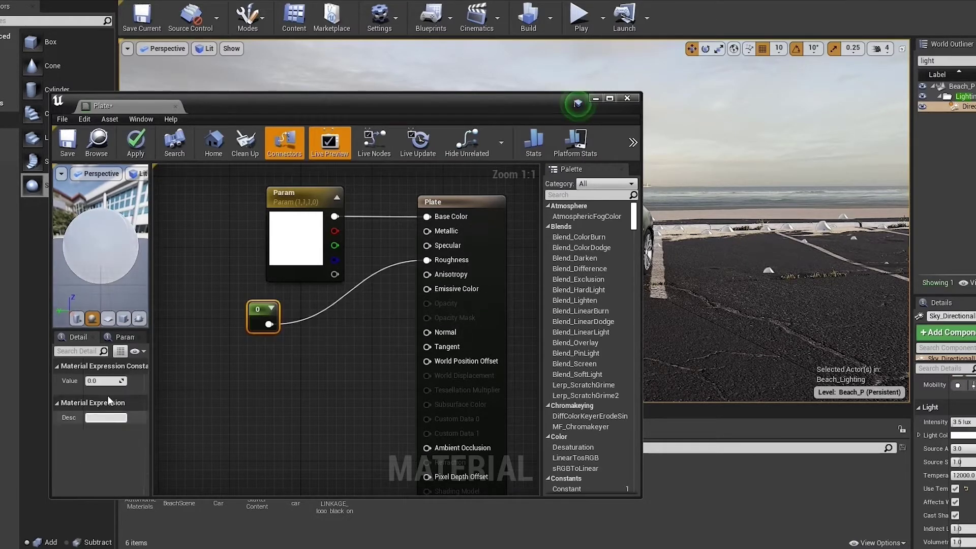
{"action": "left_click", "coordinate": [109, 381]}
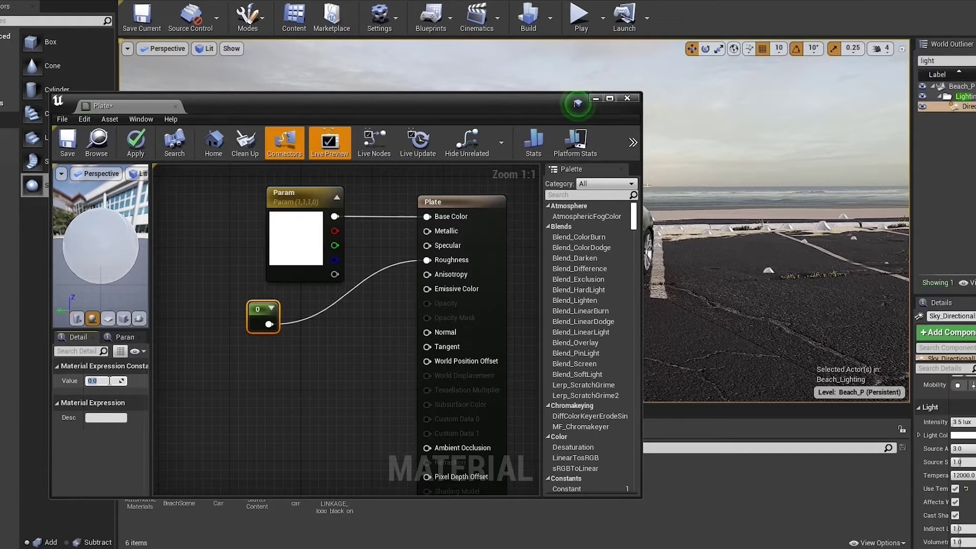
{"action": "key", "text": "BackSpace"}
{"action": "type", "text": "0.8"}
{"action": "key", "text": "Return"}
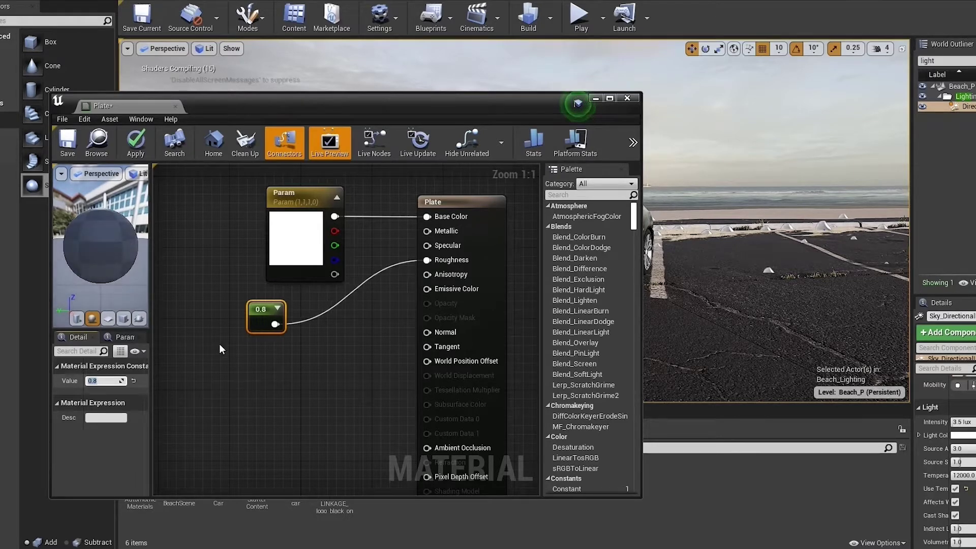
Bring the LINKAGE logo texture into the graph as a Texture Sample and connect its RGB output to Base Color
{"action": "left_click", "coordinate": [311, 279]}
{"action": "left_click_drag", "start_coordinate": [366, 100], "coordinate": [472, 44]}
{"action": "left_click_drag", "start_coordinate": [330, 478], "coordinate": [342, 336]}
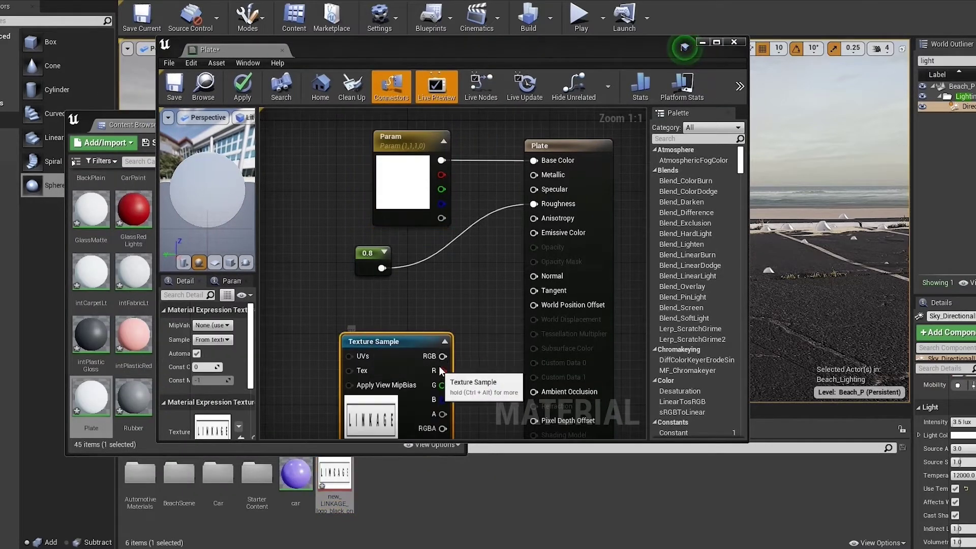
{"action": "left_click_drag", "start_coordinate": [443, 356], "coordinate": [537, 159]}
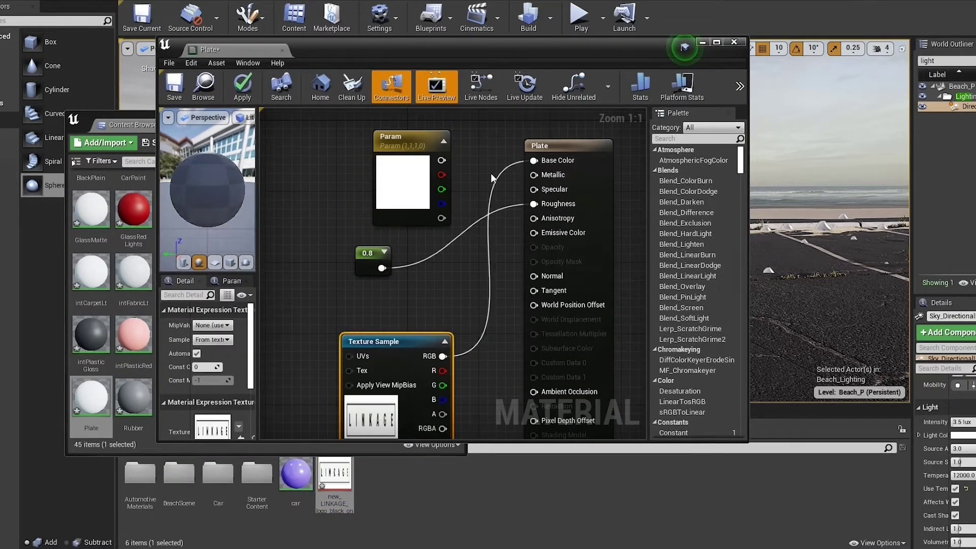
Save the Plate material and close its editor and the floating Content Browser window
{"action": "left_click", "coordinate": [173, 90]}
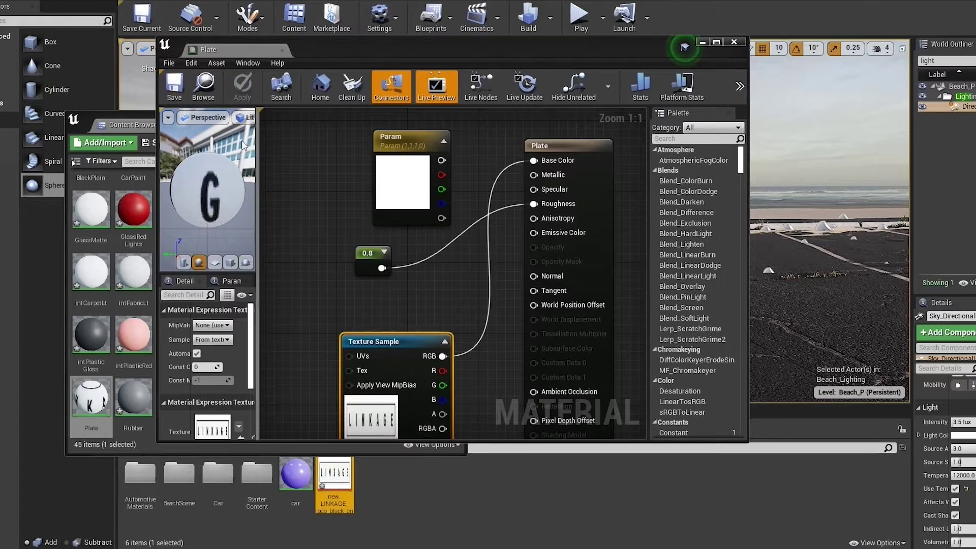
{"action": "left_click", "coordinate": [732, 42]}
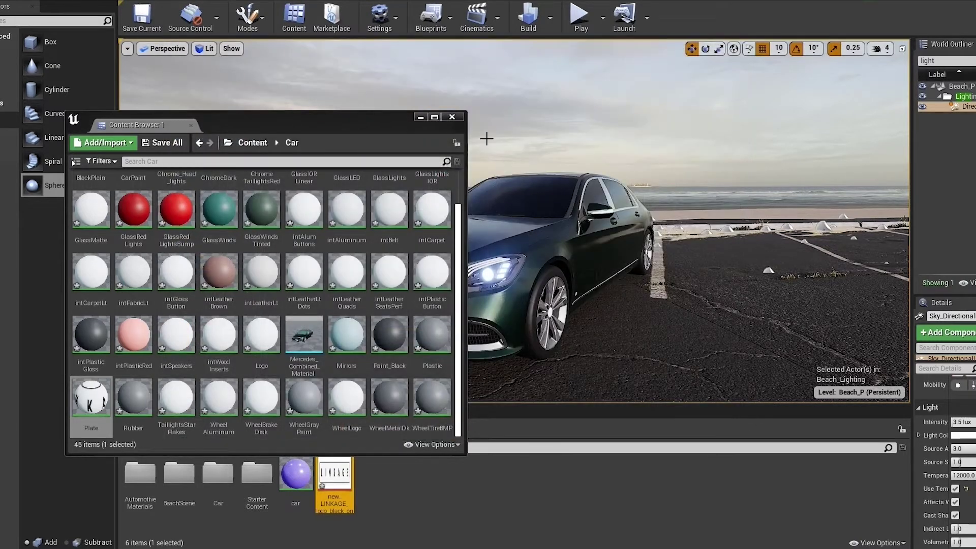
{"action": "left_click", "coordinate": [452, 117]}
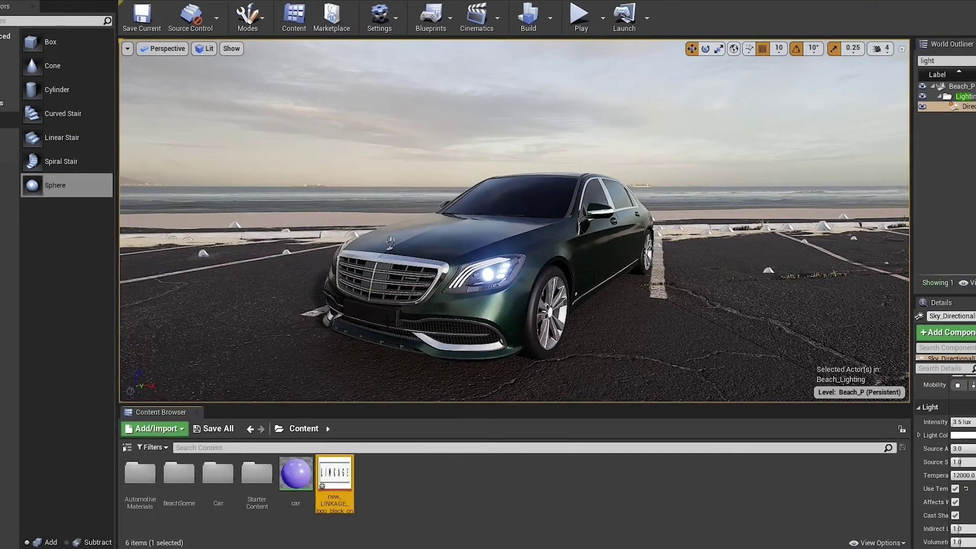
Apply the Plate material from the Car folder to the car's front license plate and save the level
{"action": "scroll", "coordinate": [377, 321], "scroll_direction": "up", "scroll_amount": 3}
{"action": "middle_click_drag", "start_coordinate": [377, 322], "coordinate": [305, 369]}
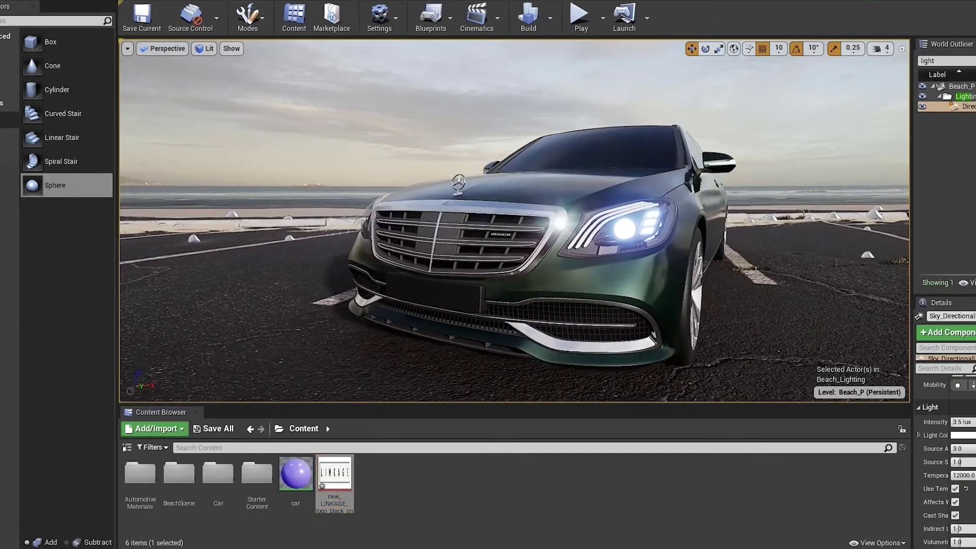
{"action": "double_click", "coordinate": [218, 473]}
{"action": "scroll", "coordinate": [253, 477], "scroll_direction": "down", "scroll_amount": 1}
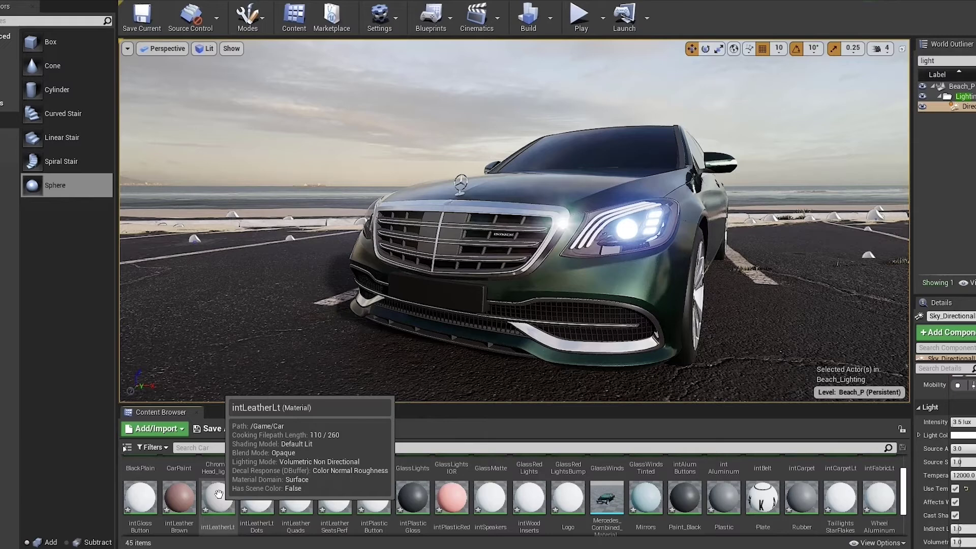
{"action": "left_click_drag", "start_coordinate": [762, 498], "coordinate": [451, 295]}
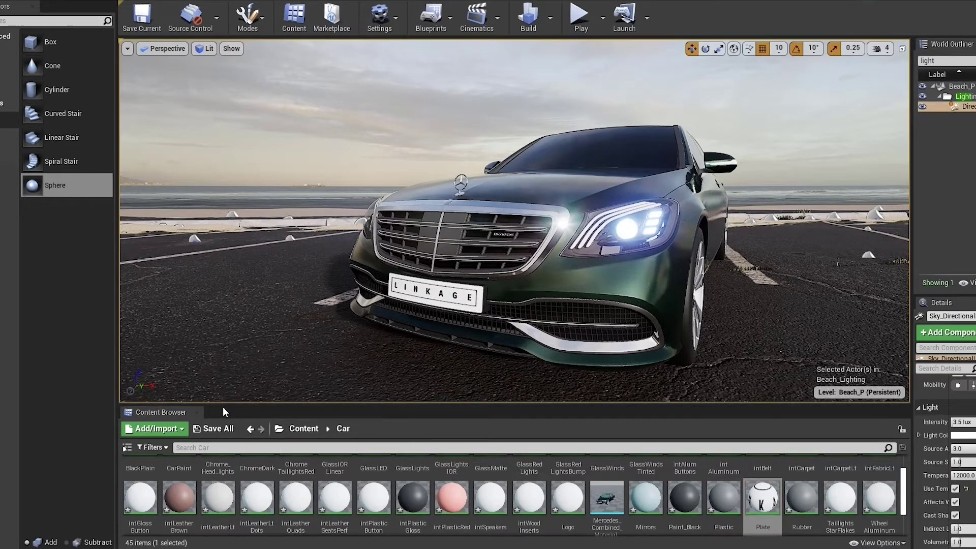
{"action": "left_click", "coordinate": [304, 429]}
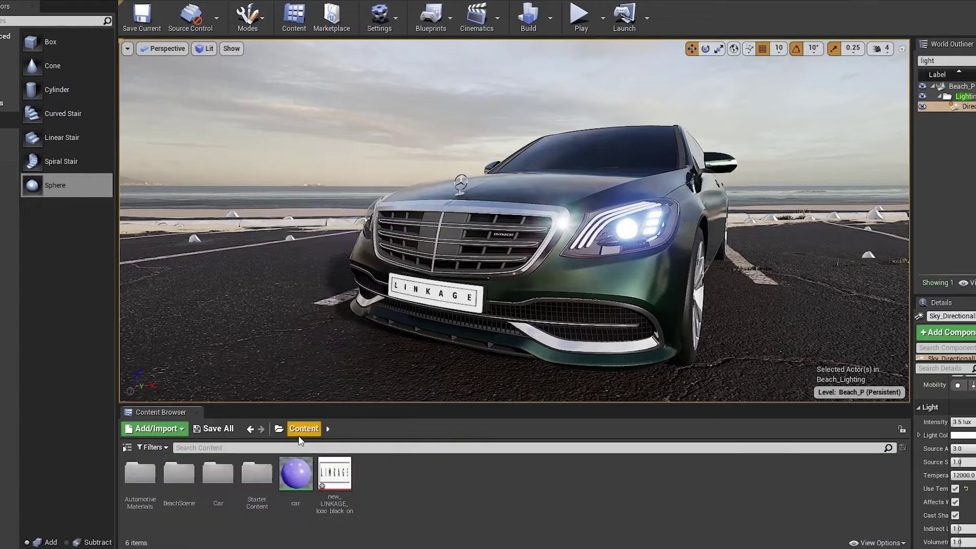
{"action": "left_click", "coordinate": [153, 19]}
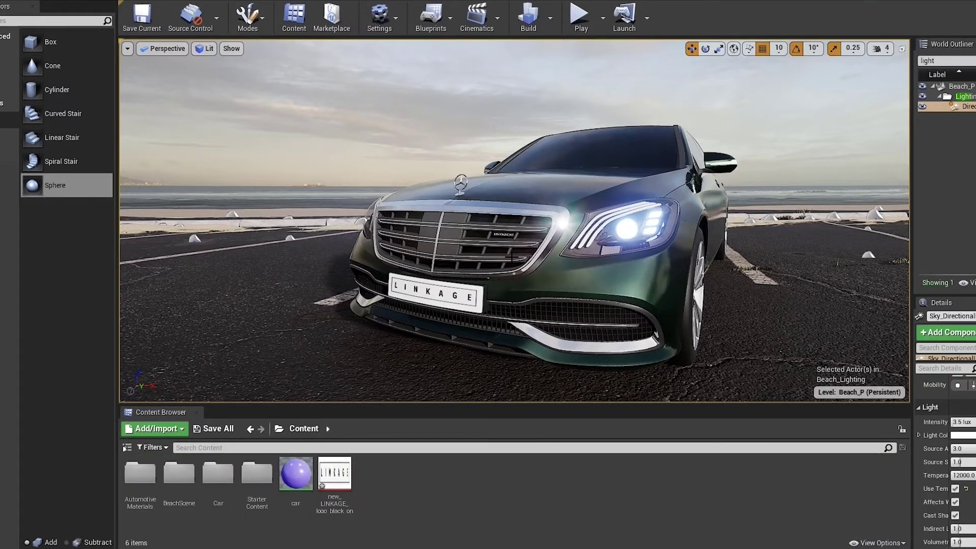
Create a level sequence named car2 in the Content folder
{"action": "middle_click_drag", "start_coordinate": [512, 256], "coordinate": [629, 272]}
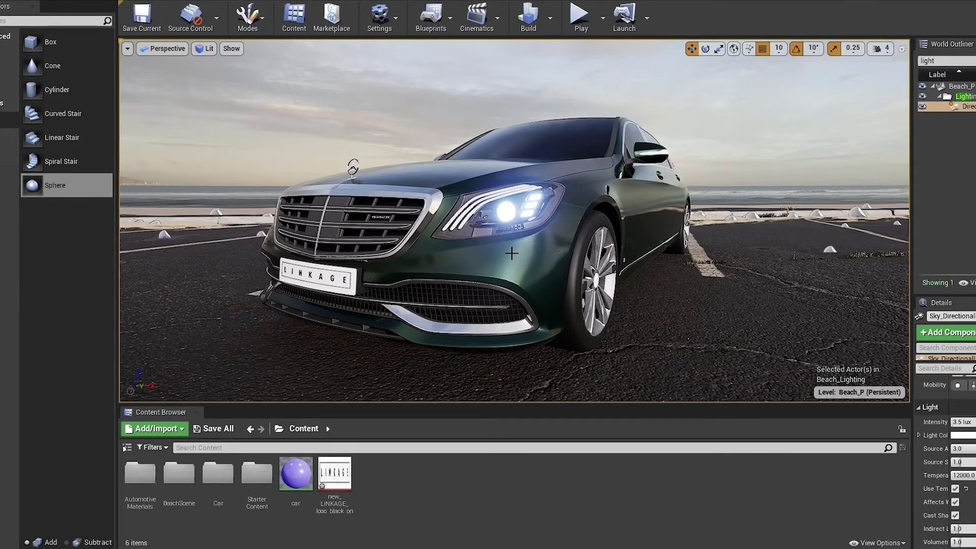
{"action": "right_click_drag", "start_coordinate": [509, 253], "coordinate": [544, 253]}
{"action": "right_click_drag", "start_coordinate": [544, 199], "coordinate": [358, 186]}
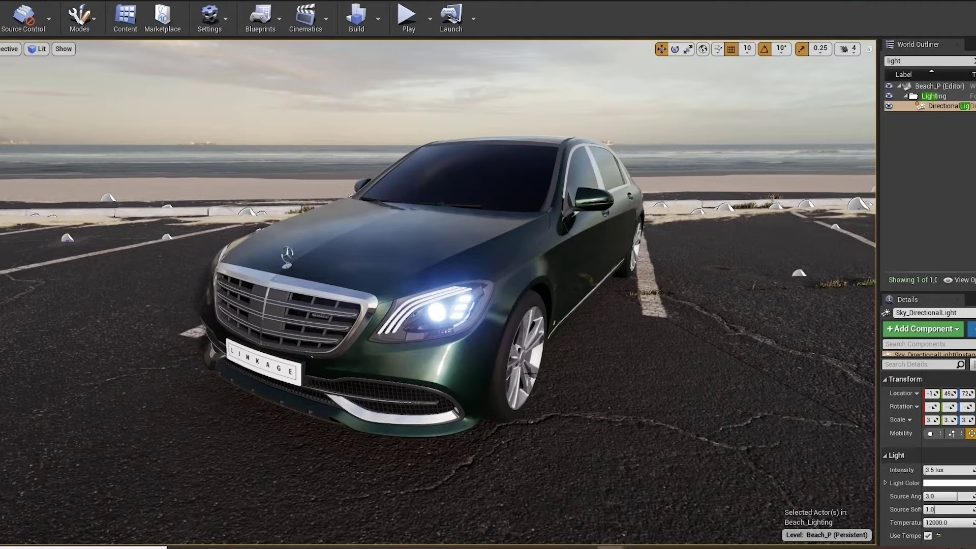
{"action": "right_click_drag", "start_coordinate": [536, 308], "coordinate": [616, 305]}
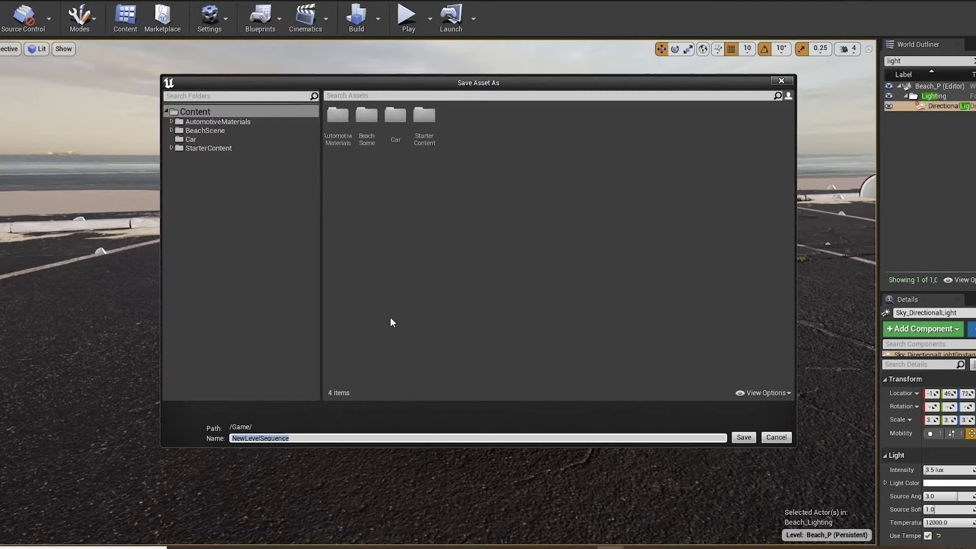
{"action": "type", "text": "car2"}
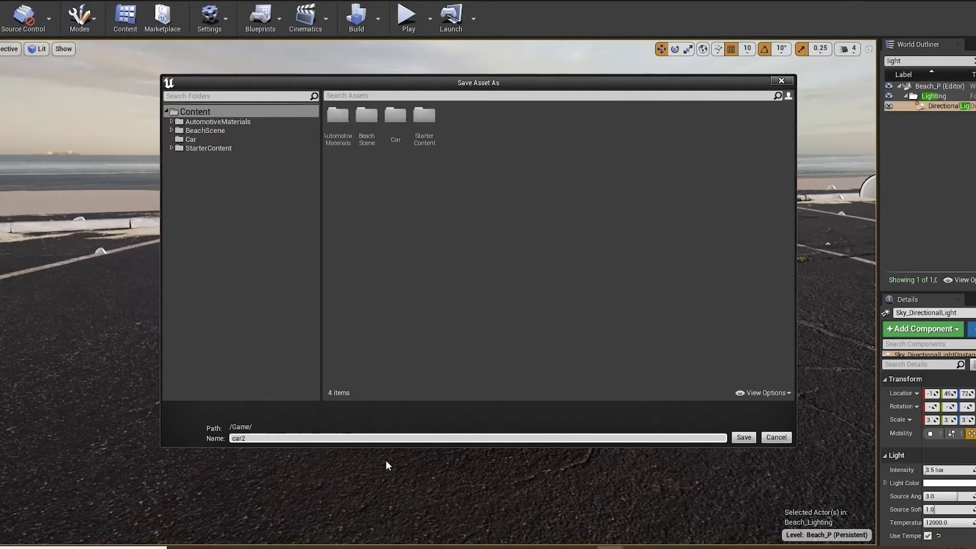
{"action": "left_click", "coordinate": [744, 438]}
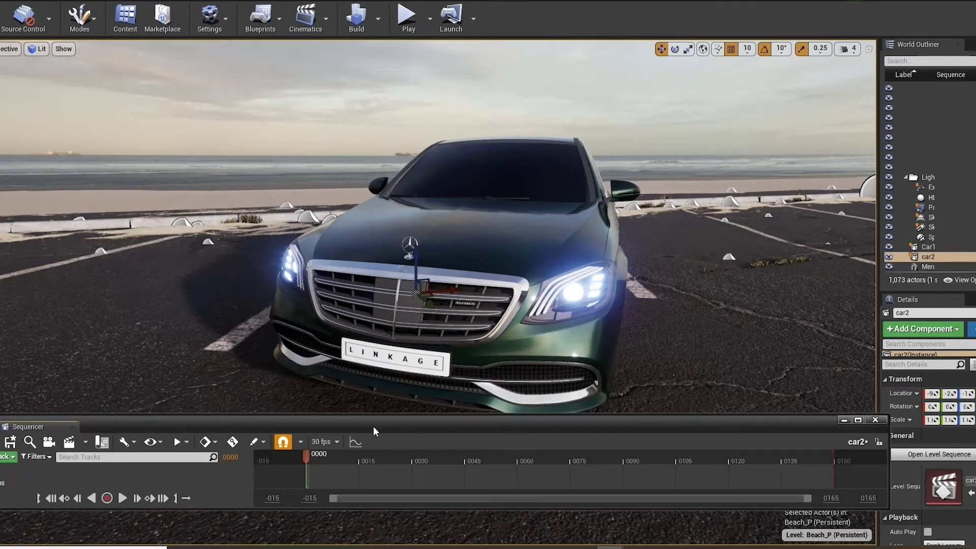
Make the Sequencer window taller, add a cine camera to the car2 sequence, and move the window higher
{"action": "left_click_drag", "start_coordinate": [373, 426], "coordinate": [369, 403]}
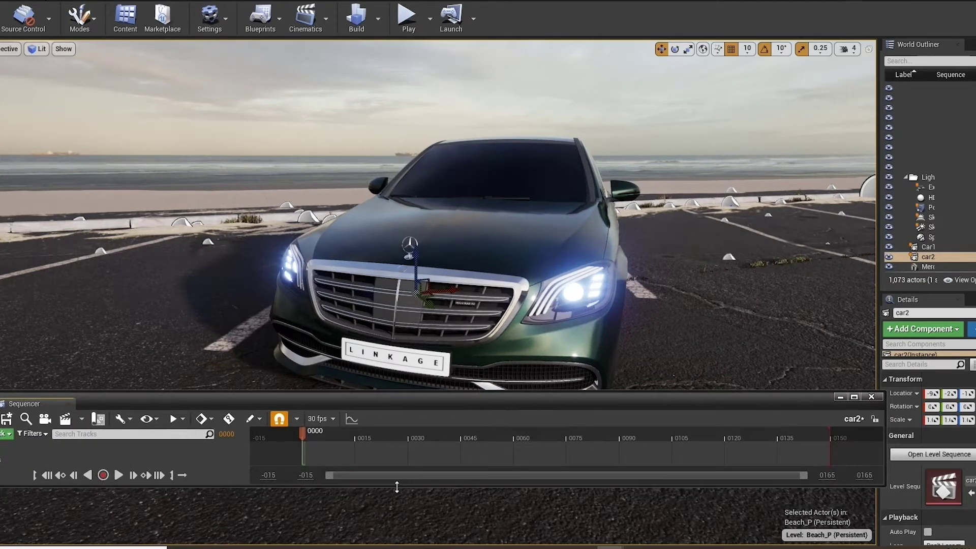
{"action": "left_click_drag", "start_coordinate": [397, 487], "coordinate": [370, 535]}
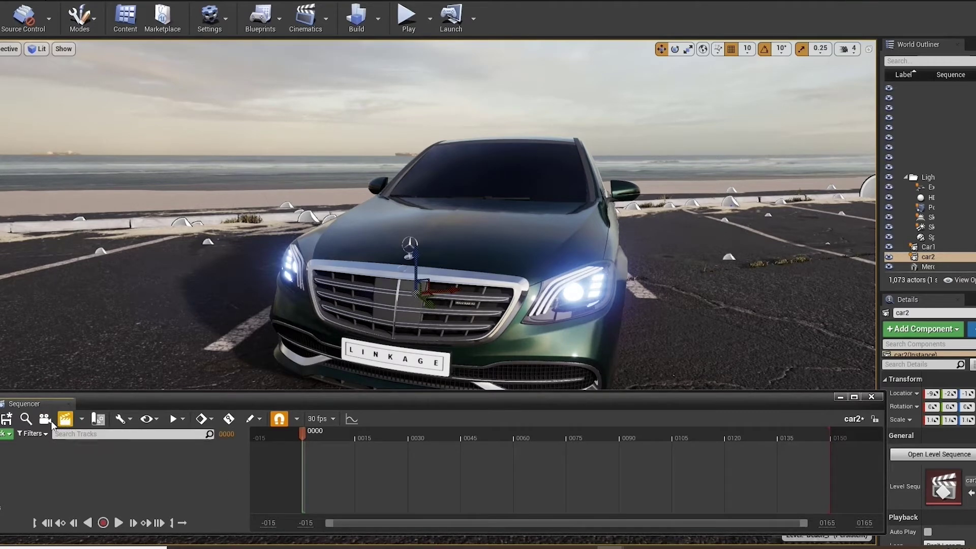
{"action": "left_click", "coordinate": [45, 419]}
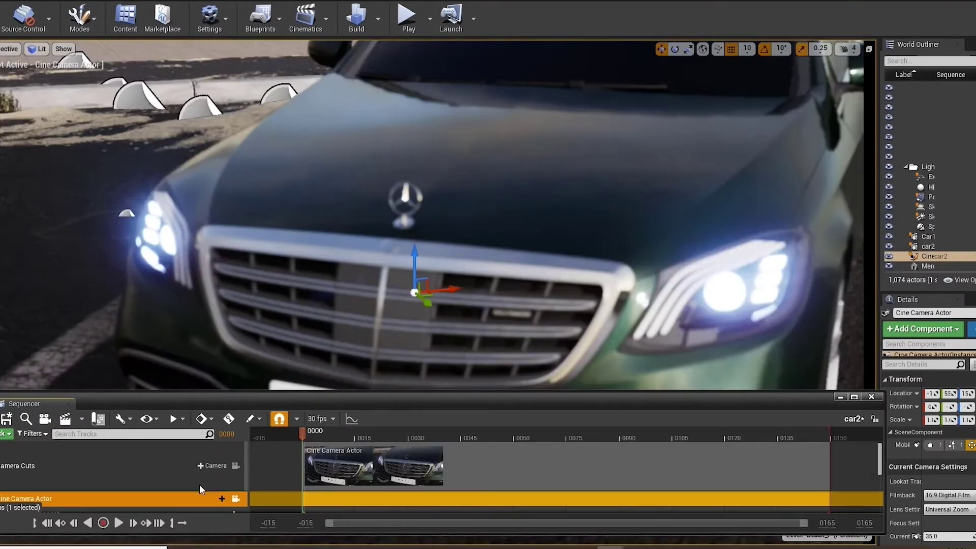
{"action": "left_click_drag", "start_coordinate": [198, 405], "coordinate": [238, 267]}
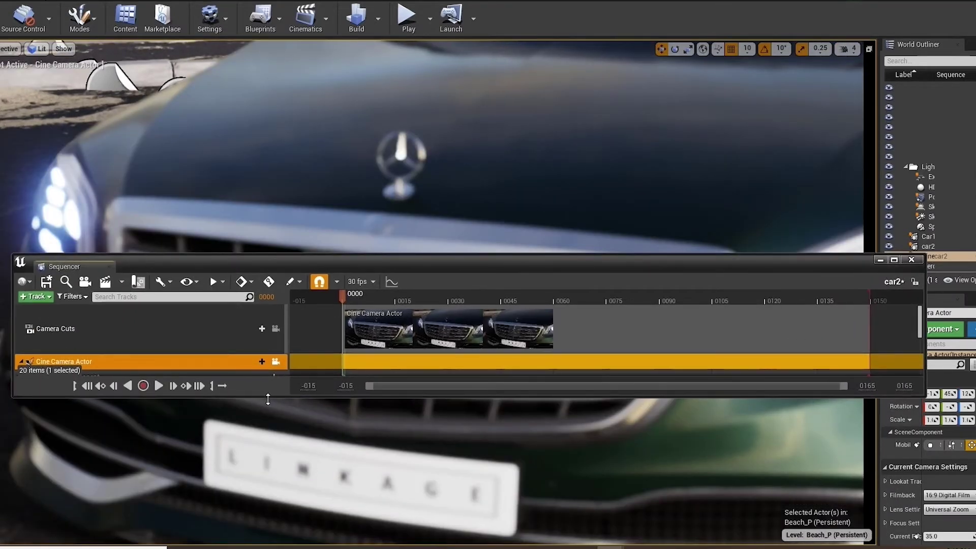
Make the Sequencer window taller and set the cine camera's Current Aperture to 100 and Current Focal Length to 20
{"action": "left_click_drag", "start_coordinate": [268, 397], "coordinate": [268, 498]}
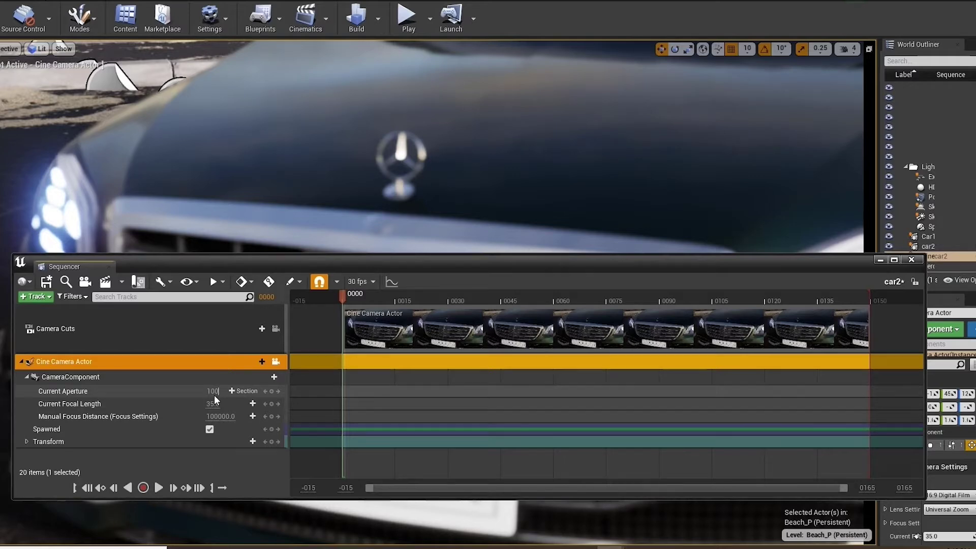
{"action": "key", "text": "Return"}
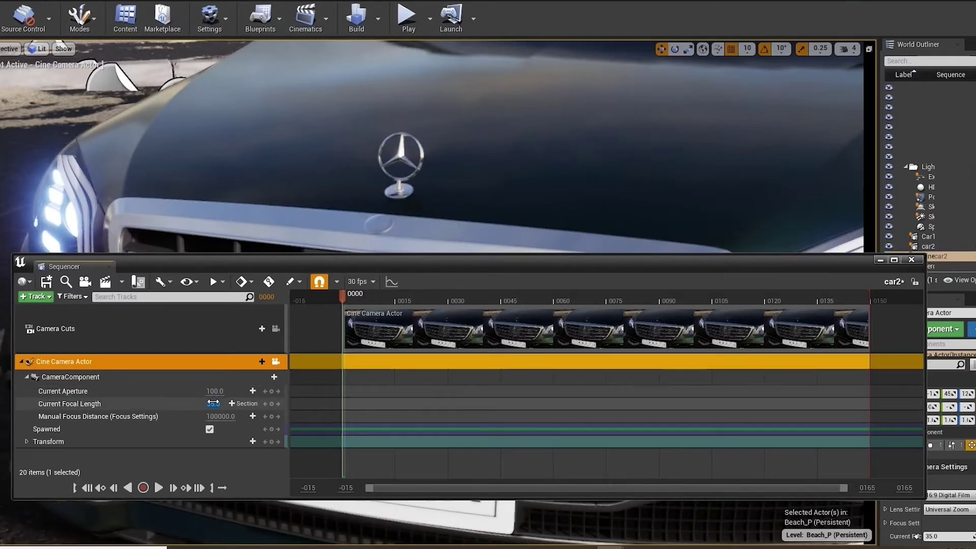
{"action": "left_click", "coordinate": [212, 403]}
{"action": "type", "text": "22"}
{"action": "key", "text": "Return"}
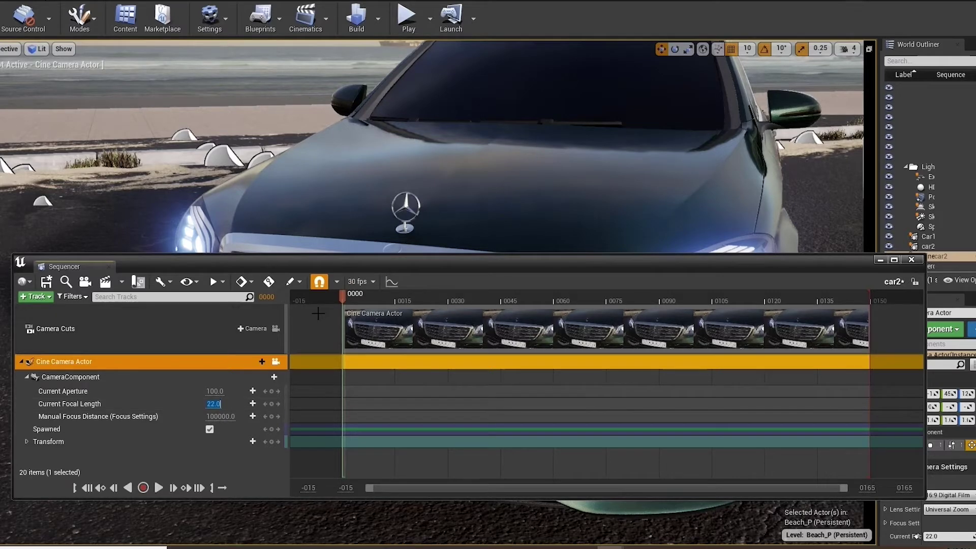
{"action": "type", "text": "20"}
{"action": "key", "text": "Return"}
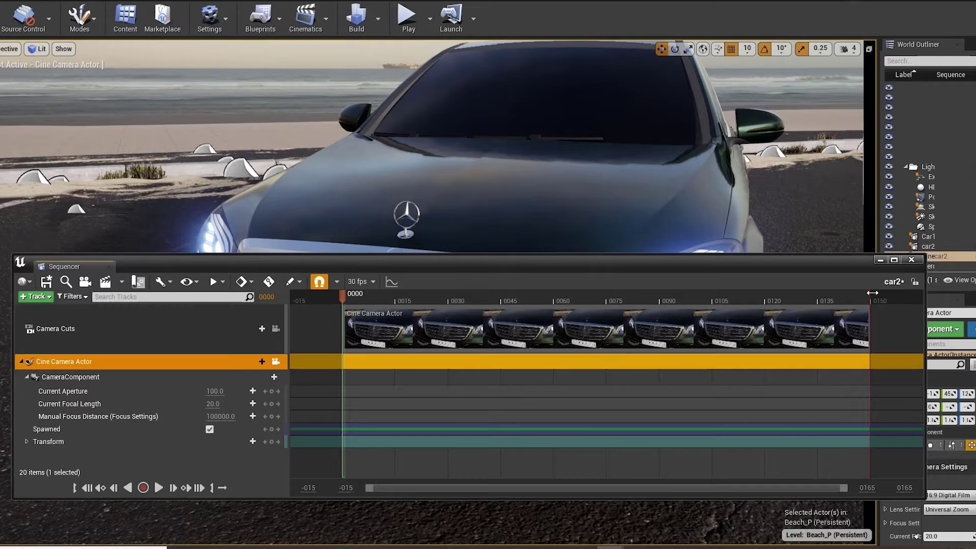
Shorten the car2 playback range to end at about frame 7, and undo a trial Transform key at frame 0
{"action": "mouse_move", "coordinate": [848, 293]}
{"action": "left_mouse_down"}
{"action": "mouse_move", "coordinate": [859, 293]}
{"action": "mouse_move", "coordinate": [374, 295]}
{"action": "left_mouse_up"}
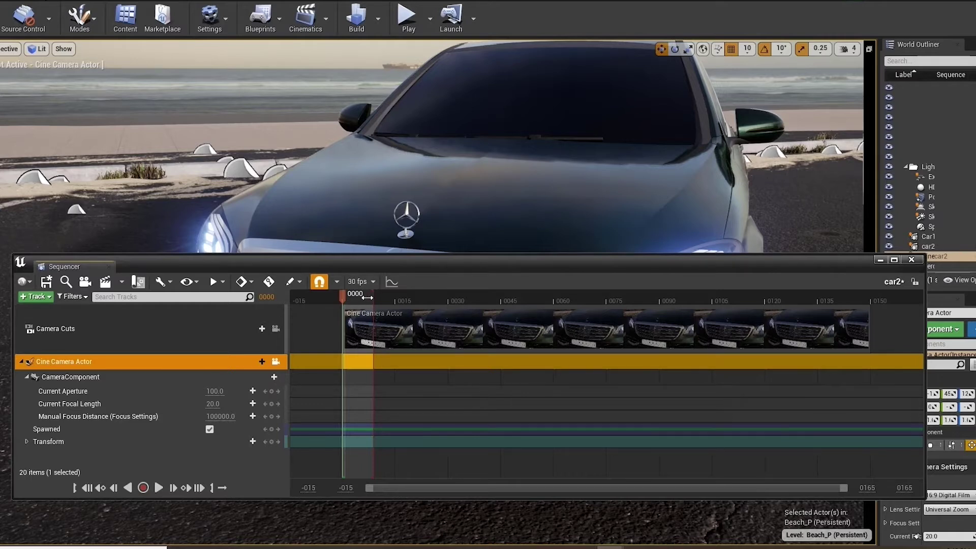
{"action": "left_click_drag", "start_coordinate": [367, 297], "coordinate": [360, 297]}
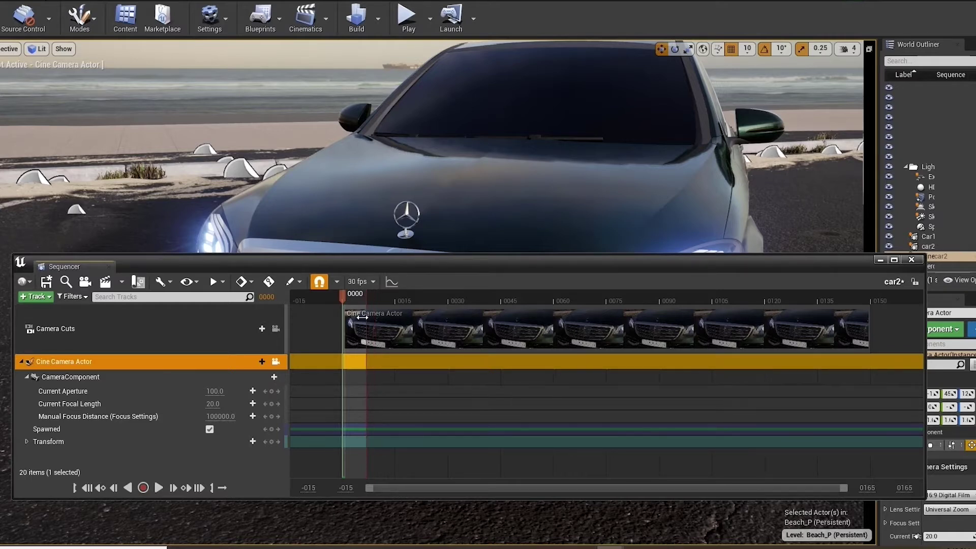
{"action": "left_click", "coordinate": [272, 442]}
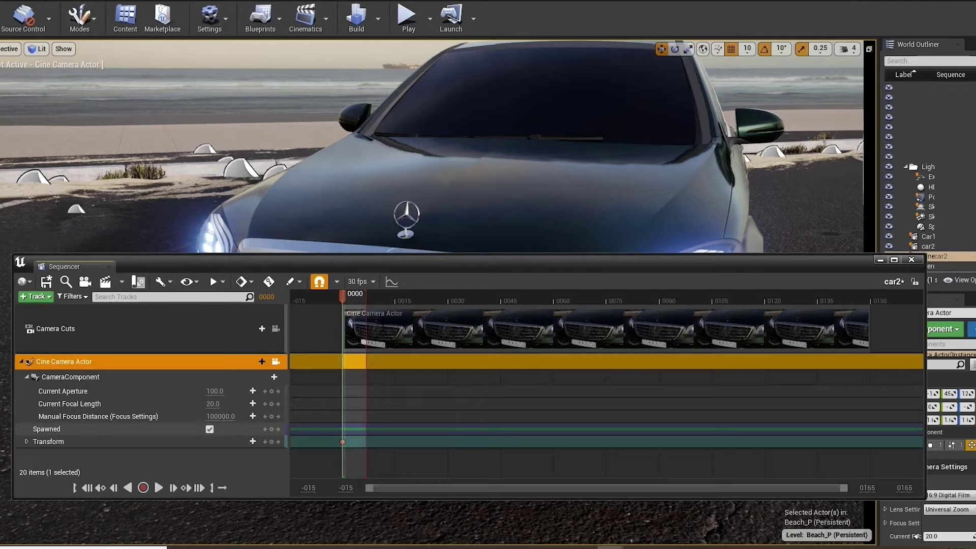
{"action": "key", "text": "ctrl+z"}
Move the Sequencer window out of the way and reframe the cine camera to a low three-quarter front view of the whole car
{"action": "left_click_drag", "start_coordinate": [379, 254], "coordinate": [380, 274]}
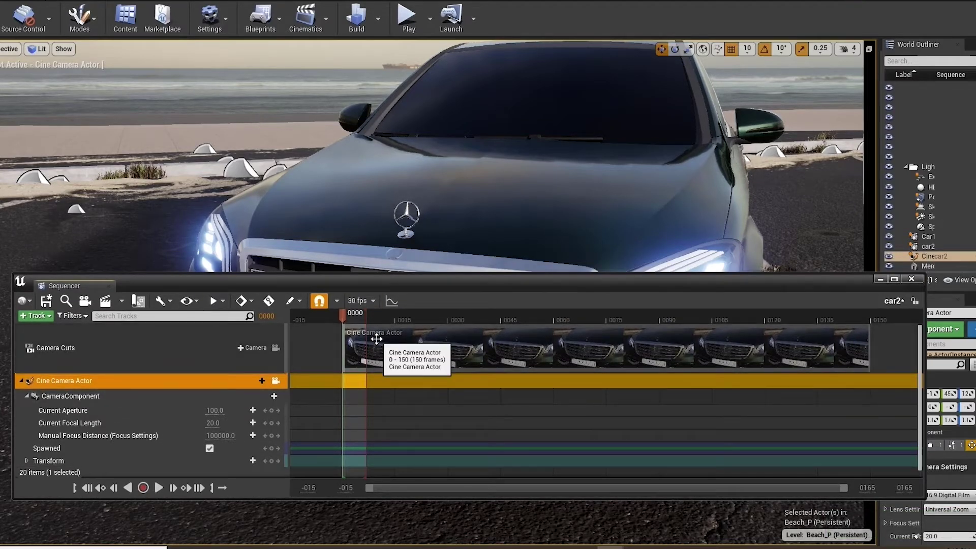
{"action": "left_click_drag", "start_coordinate": [378, 278], "coordinate": [351, 510]}
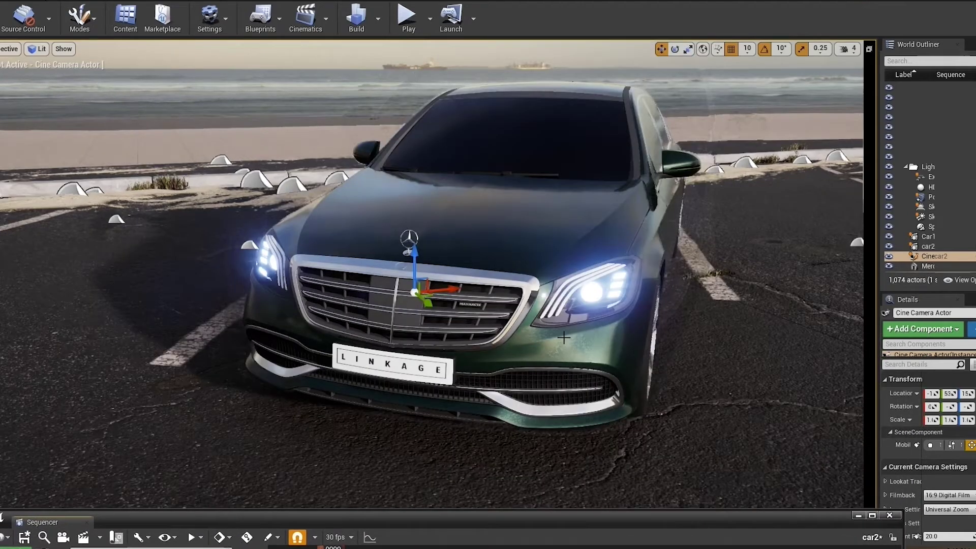
{"action": "right_click_drag", "start_coordinate": [629, 316], "coordinate": [560, 234]}
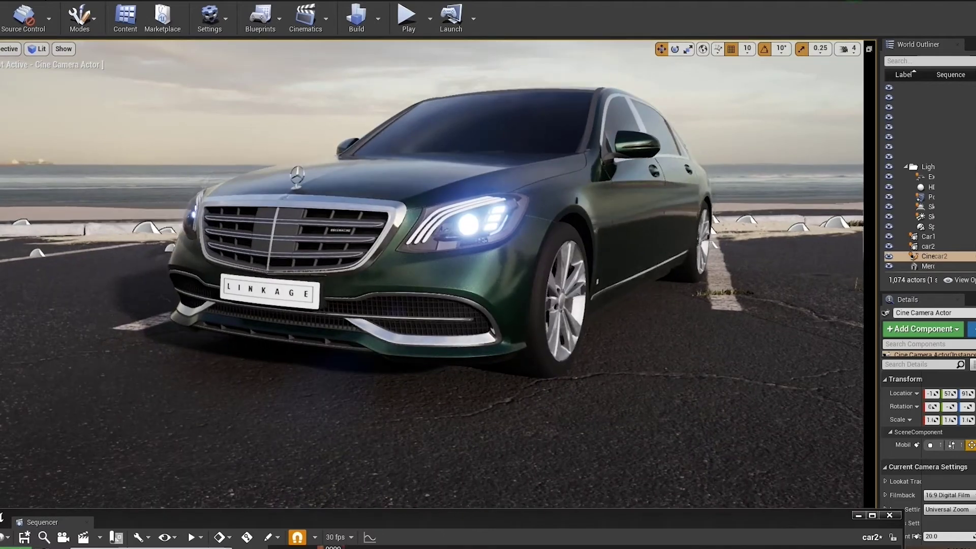
{"action": "key", "text": "e"}
{"action": "right_click_drag", "start_coordinate": [564, 321], "coordinate": [564, 320]}
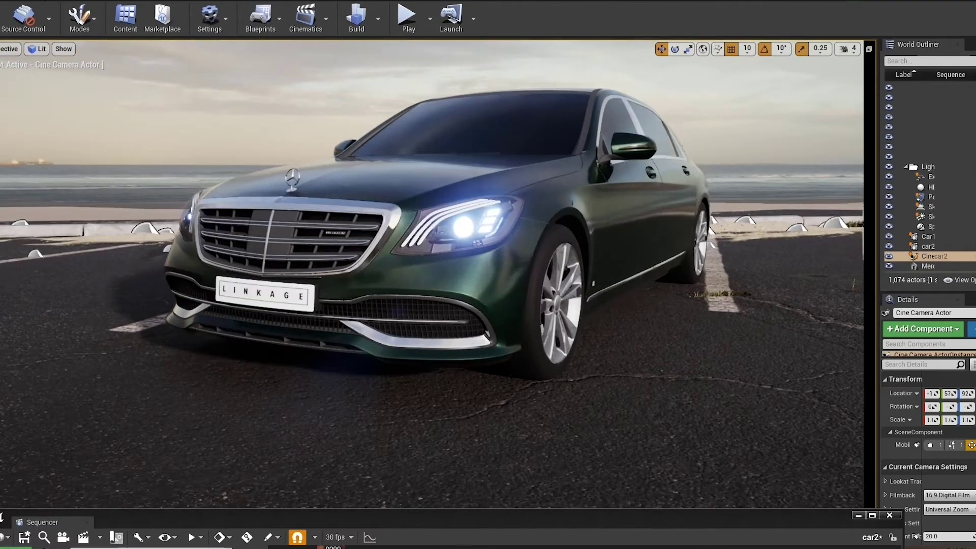
{"action": "key", "text": "e"}
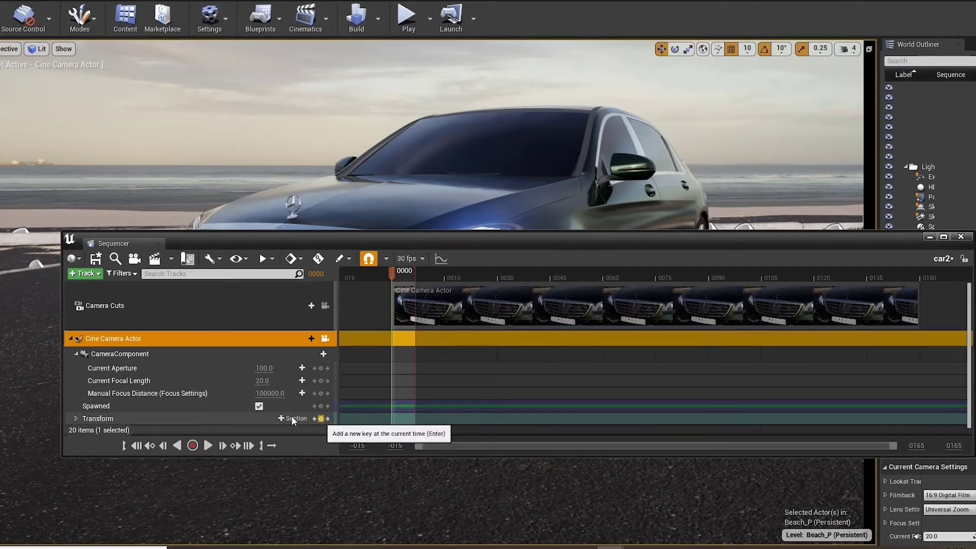
Add a Transform key for the cine camera at frame 0, save the level, and reposition the Sequencer window
{"action": "key", "text": "Return"}
{"action": "key", "text": "ctrl+s"}
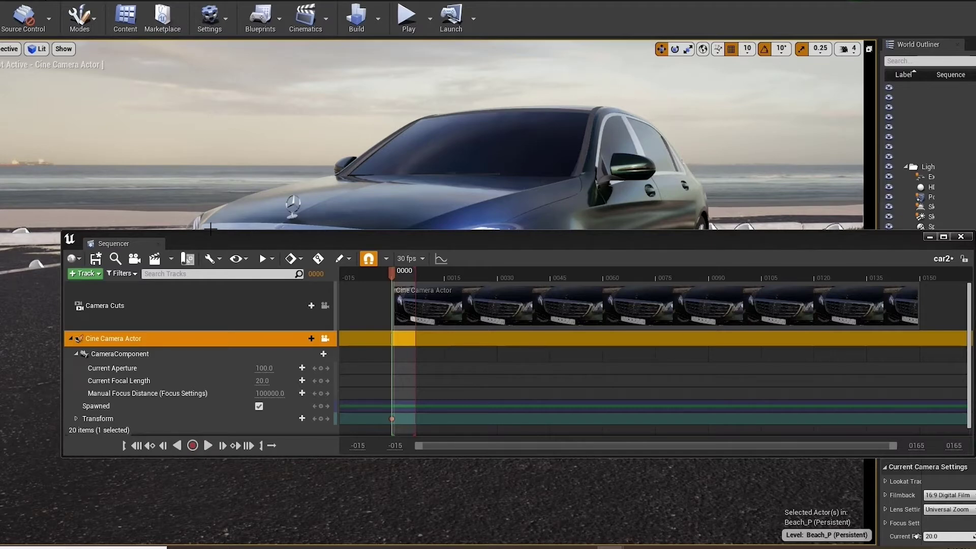
{"action": "left_click_drag", "start_coordinate": [186, 253], "coordinate": [74, 275]}
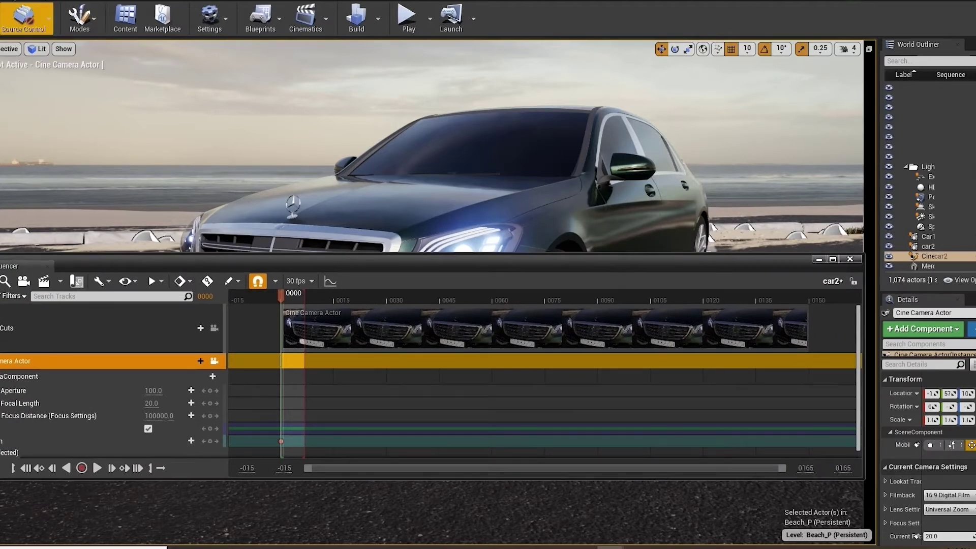
Search the plugins for "movie" and check whether the Movie Render Queue plugin is enabled
{"action": "left_click", "coordinate": [17, 1]}
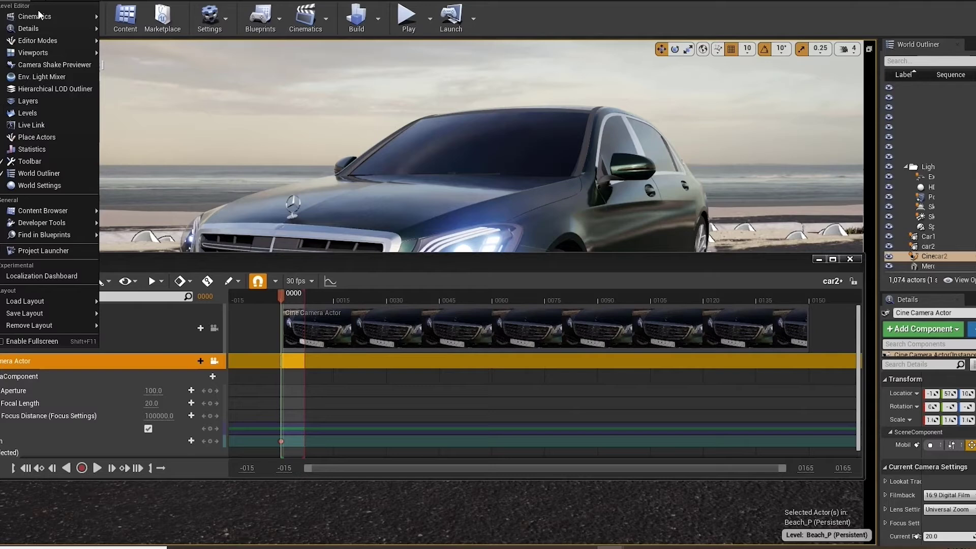
{"action": "mouse_move", "coordinate": [38, 17]}
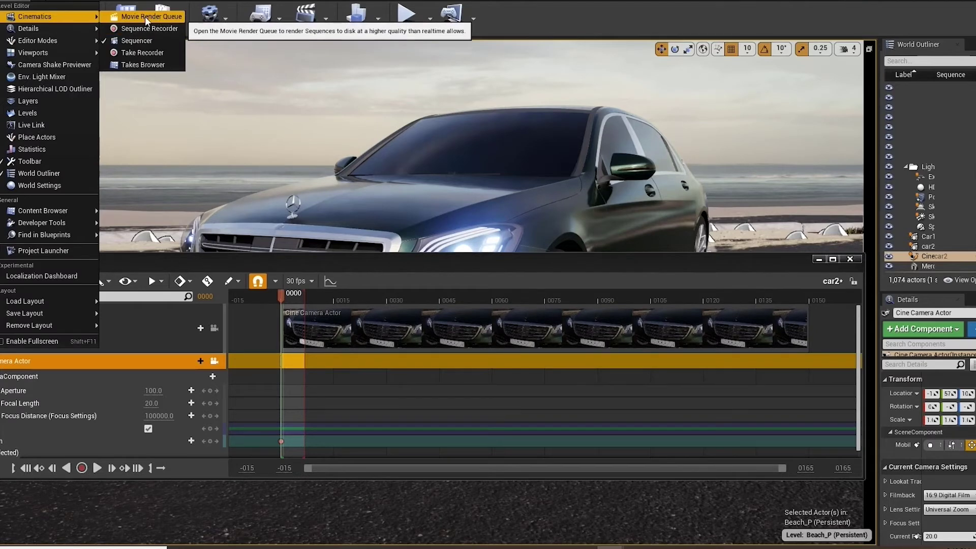
{"action": "mouse_move", "coordinate": [2, 1]}
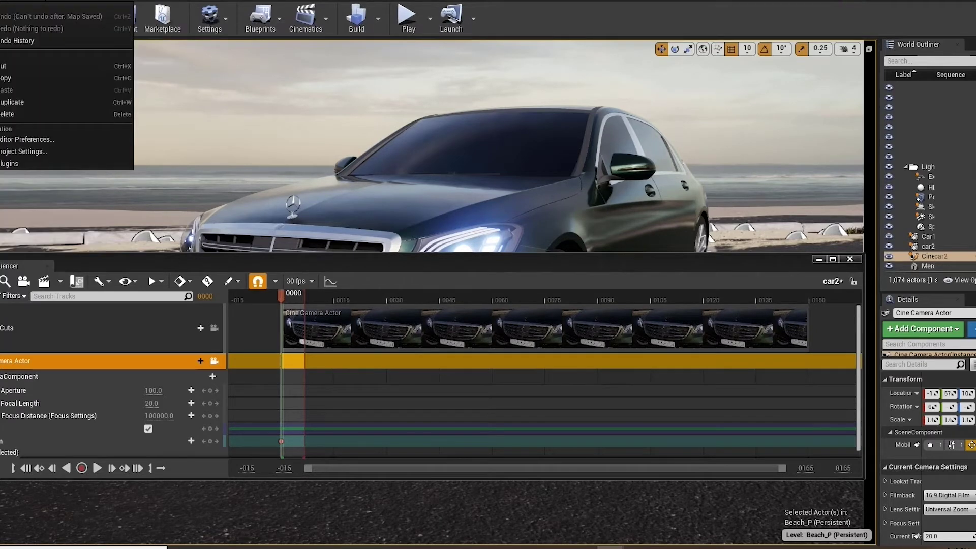
{"action": "left_click", "coordinate": [11, 164]}
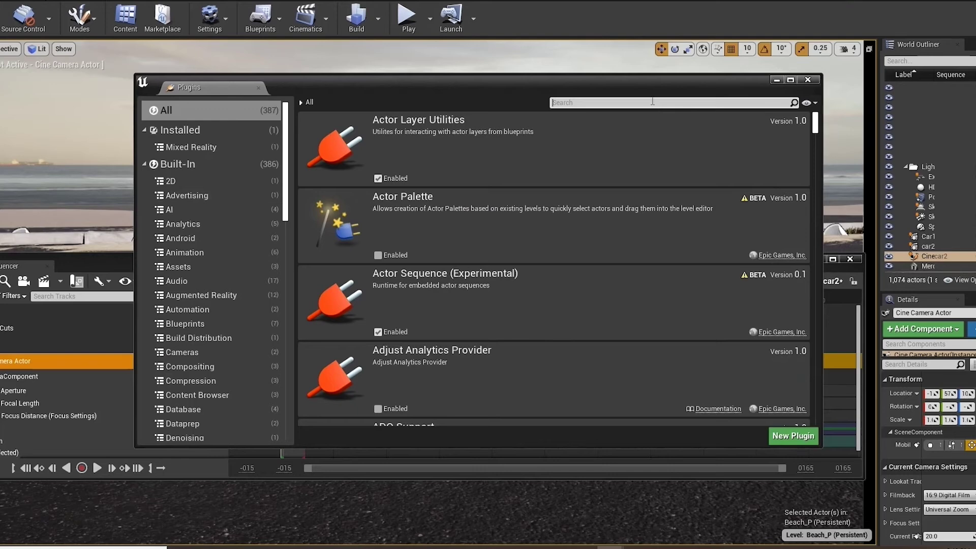
{"action": "type", "text": "movv"}
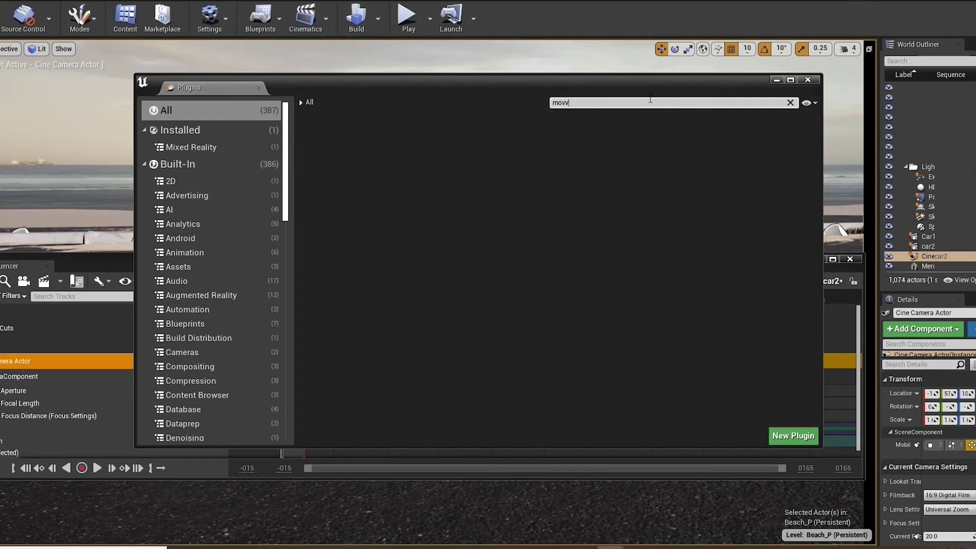
{"action": "key", "text": "BackSpace"}
{"action": "type", "text": "ie"}
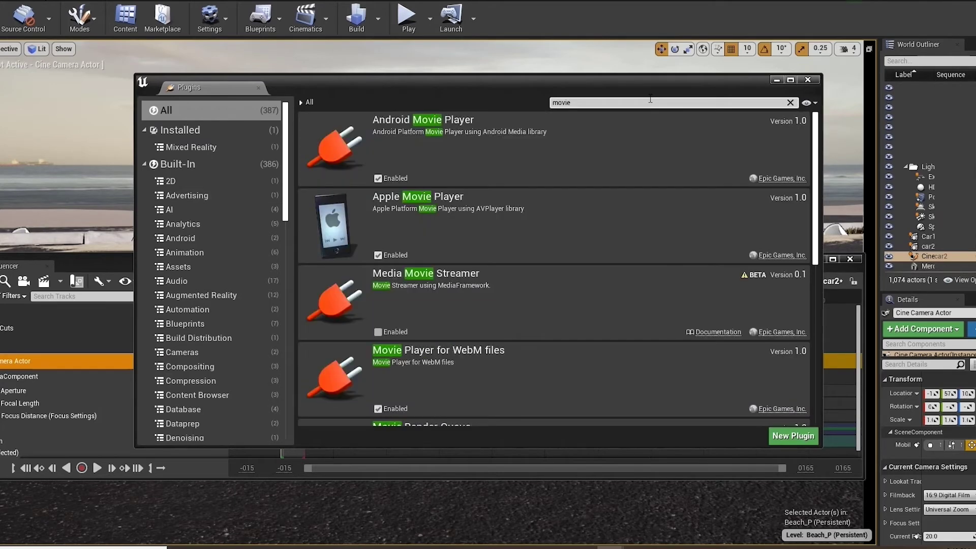
{"action": "scroll", "coordinate": [517, 306], "scroll_direction": "down", "scroll_amount": 3}
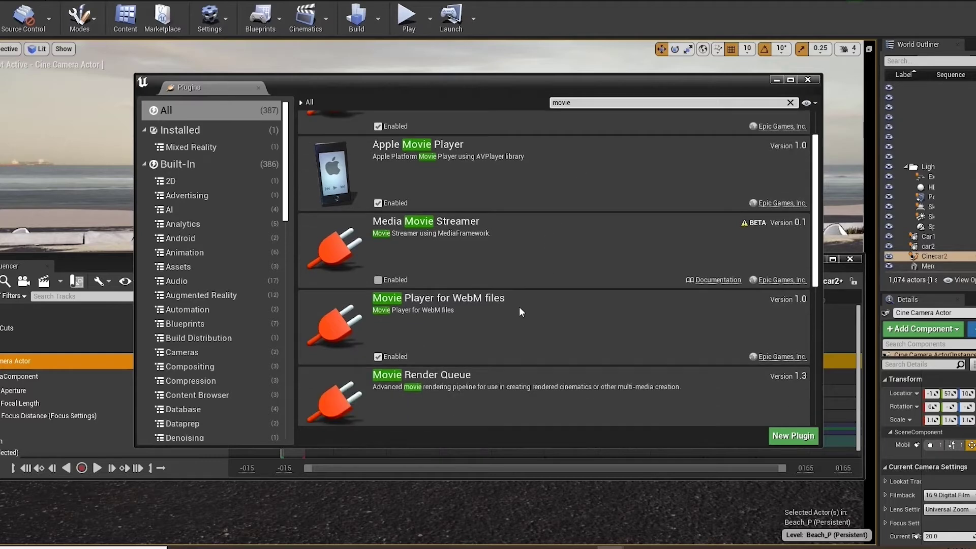
{"action": "scroll", "coordinate": [509, 313], "scroll_direction": "down", "scroll_amount": 2}
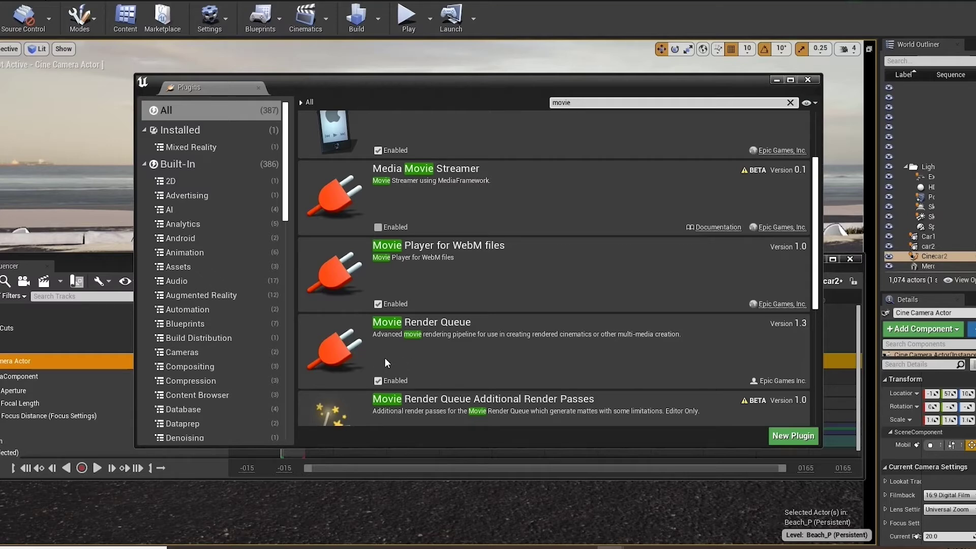
{"action": "left_click", "coordinate": [808, 80]}
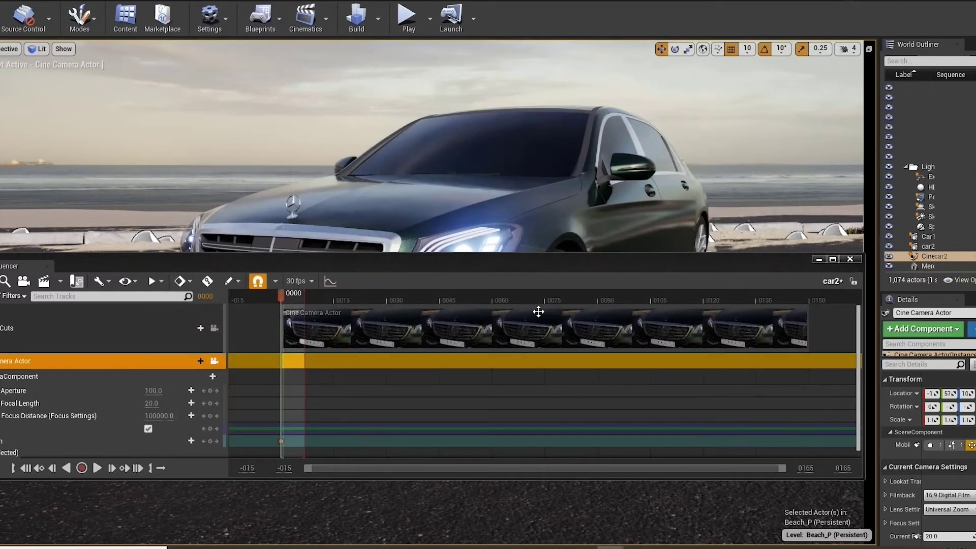
Open the Movie Render Queue and add the car2 level sequence as a render job
{"action": "left_click", "coordinate": [9, 6]}
{"action": "mouse_move", "coordinate": [50, 17]}
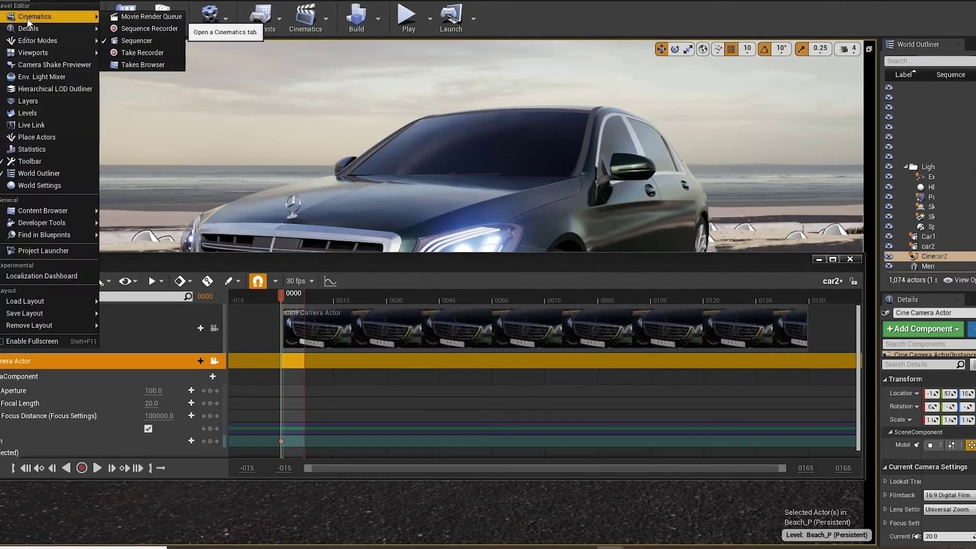
{"action": "left_click", "coordinate": [152, 17]}
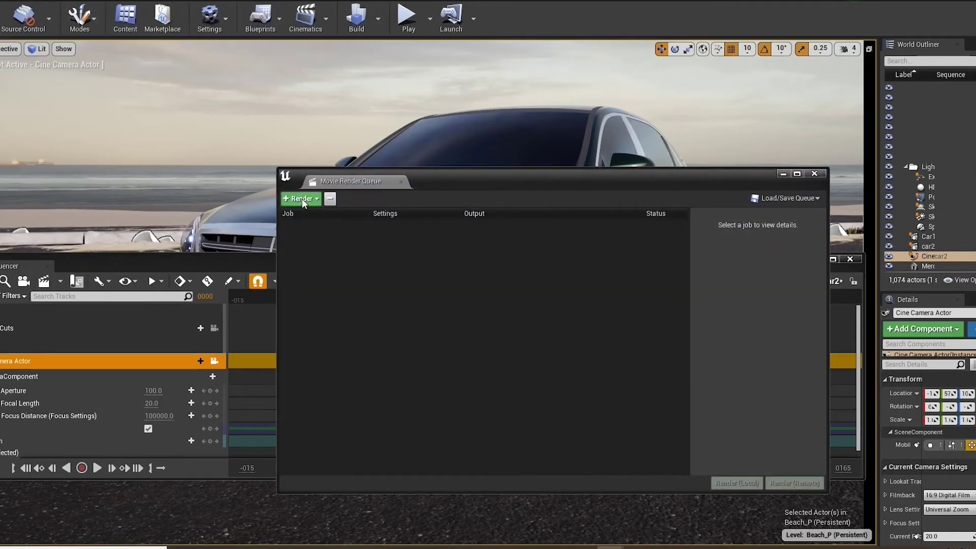
{"action": "left_click", "coordinate": [302, 199]}
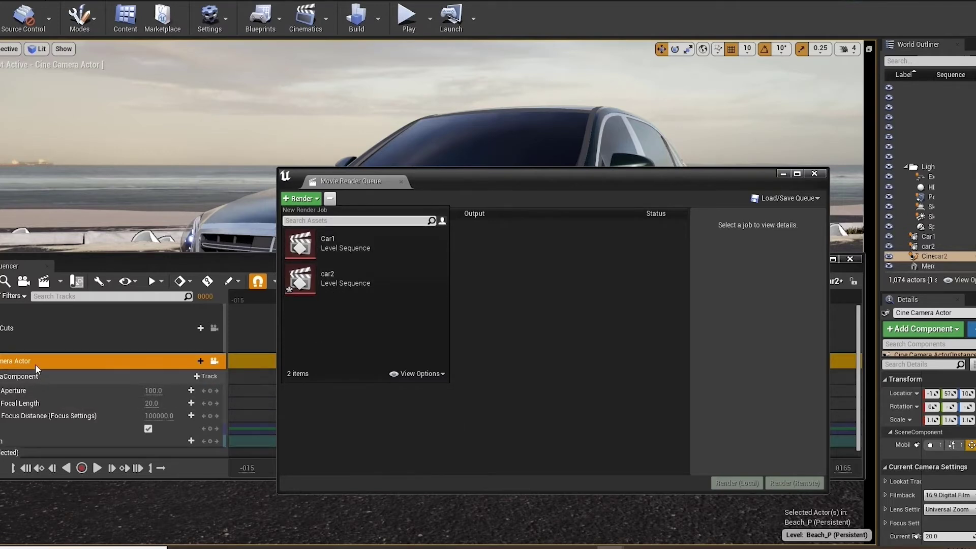
{"action": "left_click", "coordinate": [342, 278]}
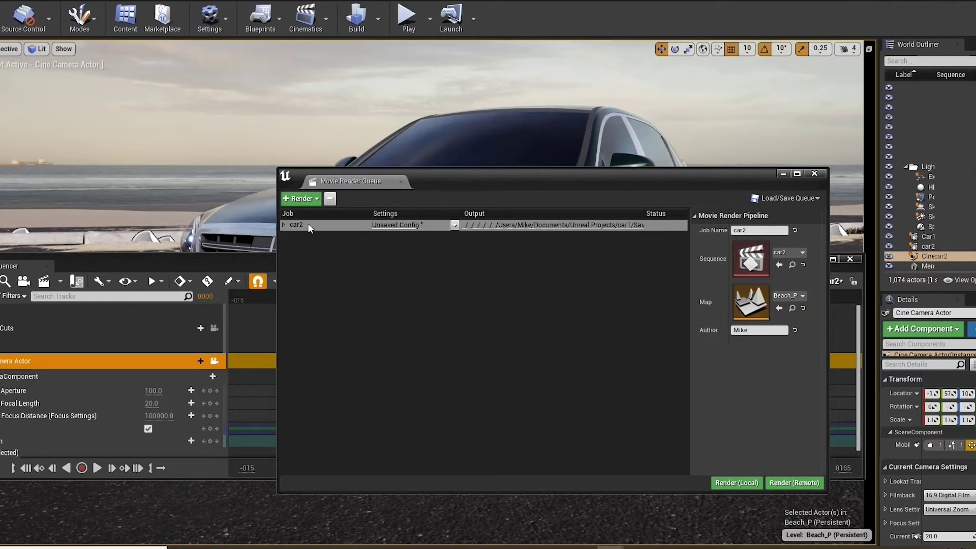
Add an Anti-aliasing setting to the car2 render job with 22 spatial and 22 temporal samples and Override Anti Aliasing enabled
{"action": "left_click", "coordinate": [393, 228]}
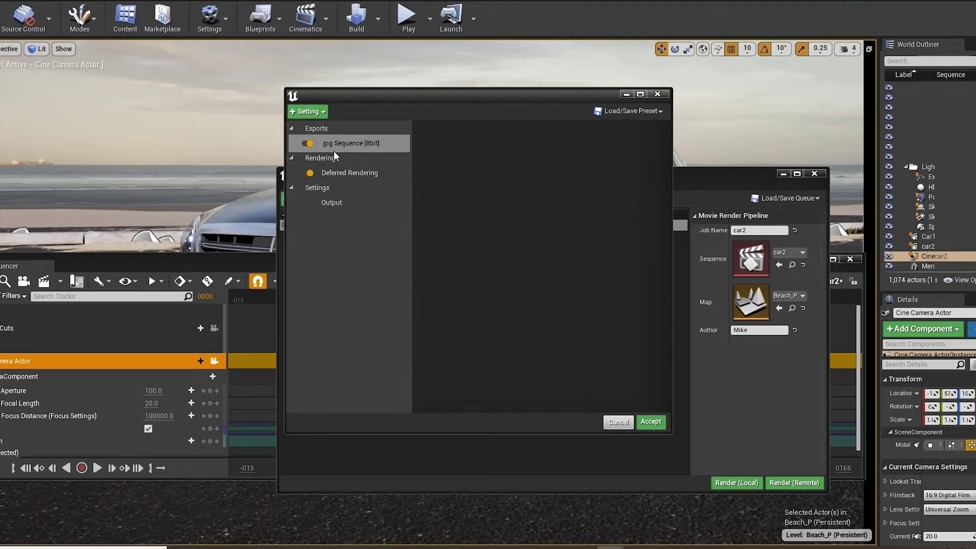
{"action": "left_click", "coordinate": [298, 111]}
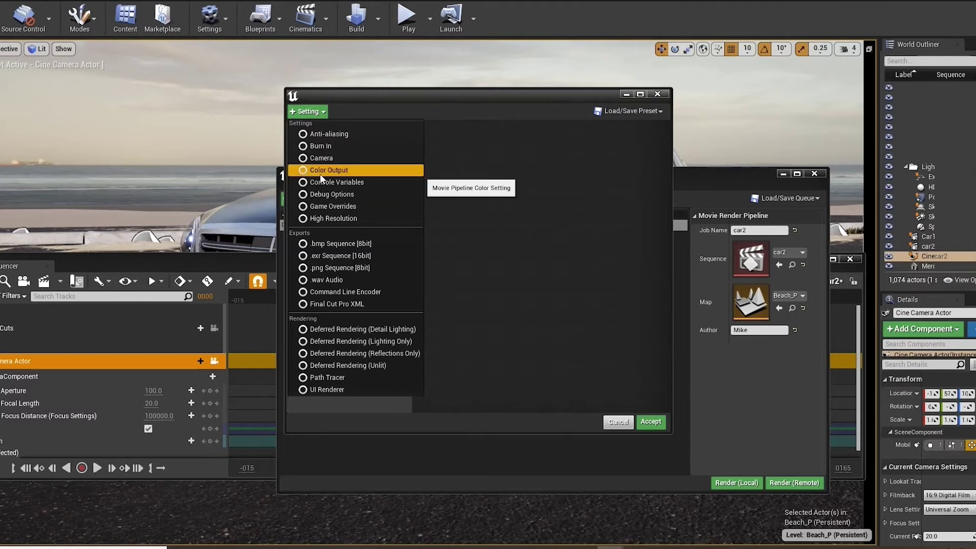
{"action": "left_click", "coordinate": [346, 133]}
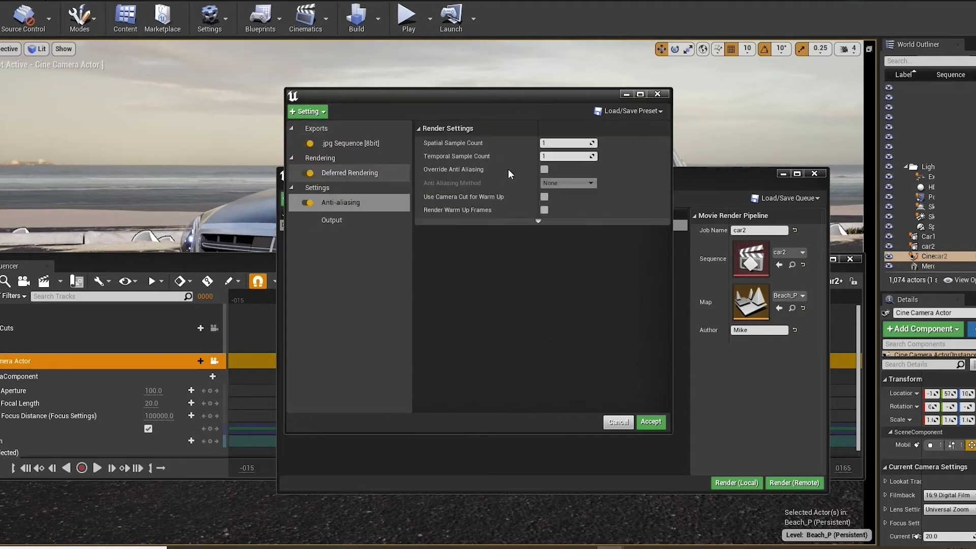
{"action": "left_click", "coordinate": [545, 143]}
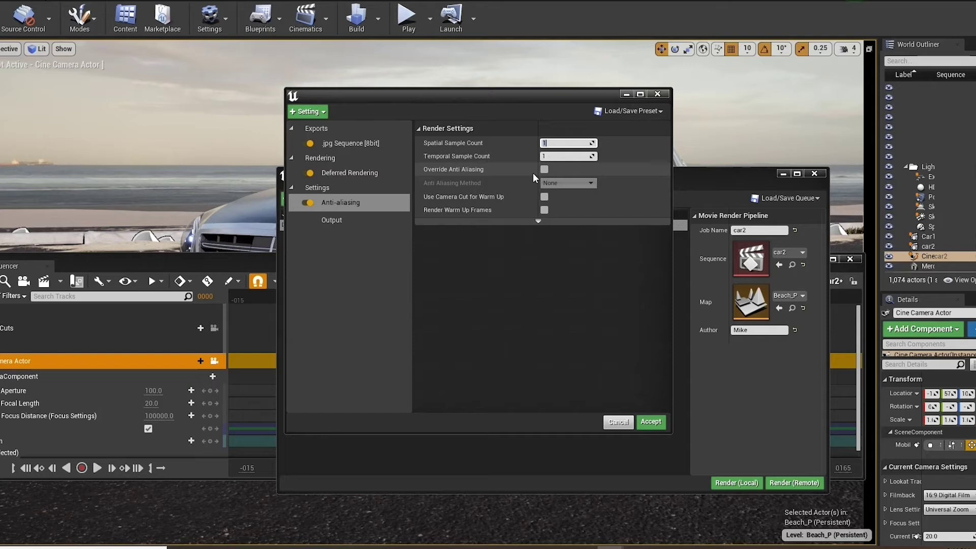
{"action": "type", "text": "22"}
{"action": "key", "text": "Return"}
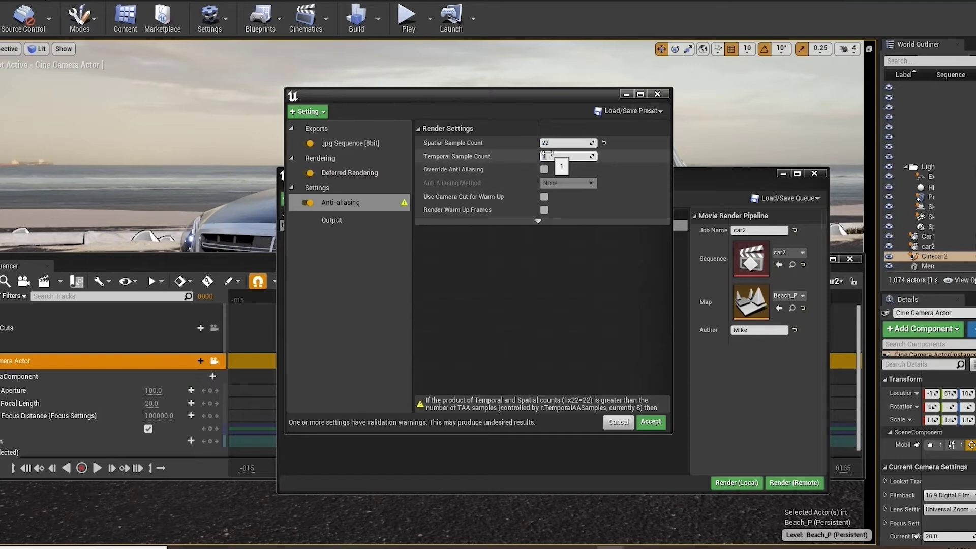
{"action": "left_click", "coordinate": [547, 156]}
{"action": "type", "text": "22"}
{"action": "key", "text": "Return"}
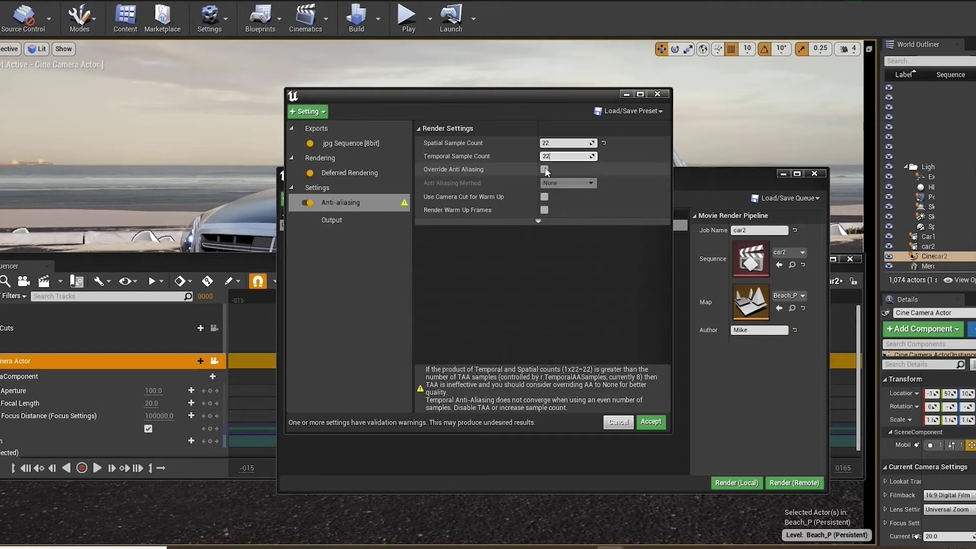
{"action": "left_click", "coordinate": [544, 169]}
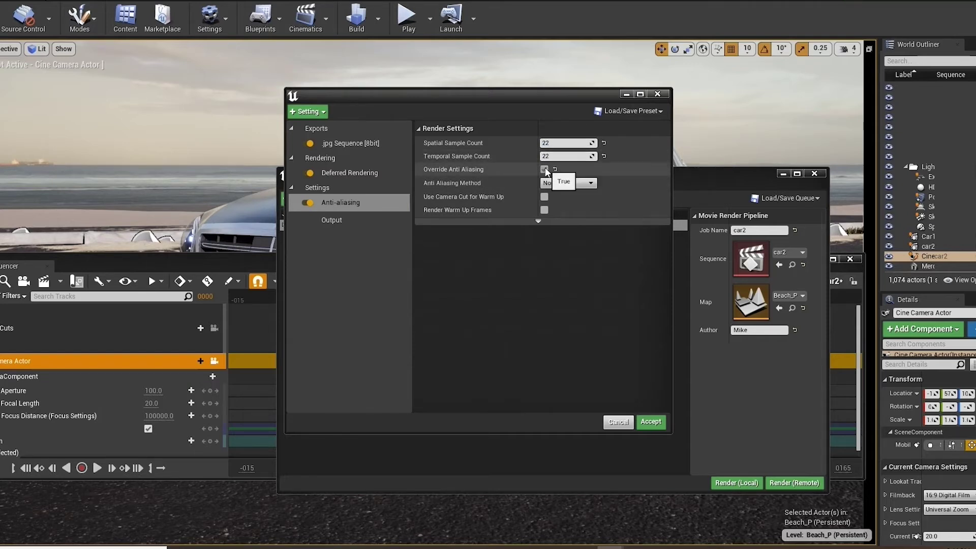
In the car2 job's Output settings, browse for the output directory to the Linkage UE4 Tutorials folder on the Desktop
{"action": "left_click", "coordinate": [355, 220]}
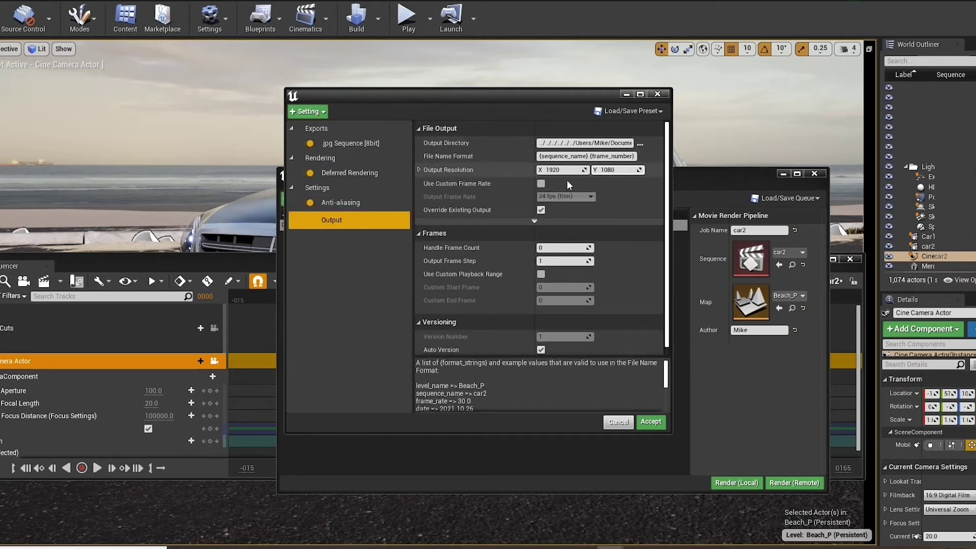
{"action": "left_click", "coordinate": [640, 146]}
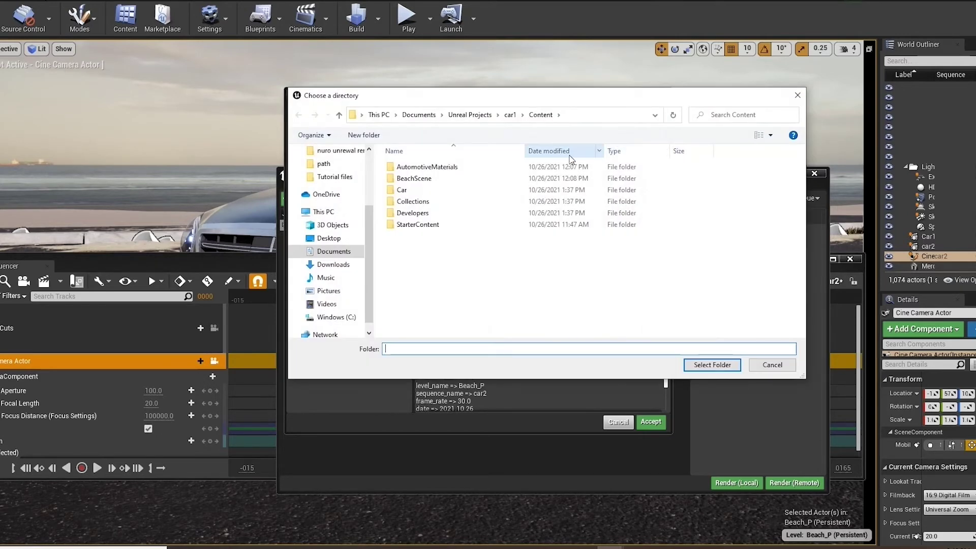
{"action": "scroll", "coordinate": [315, 198], "scroll_direction": "up", "scroll_amount": 3}
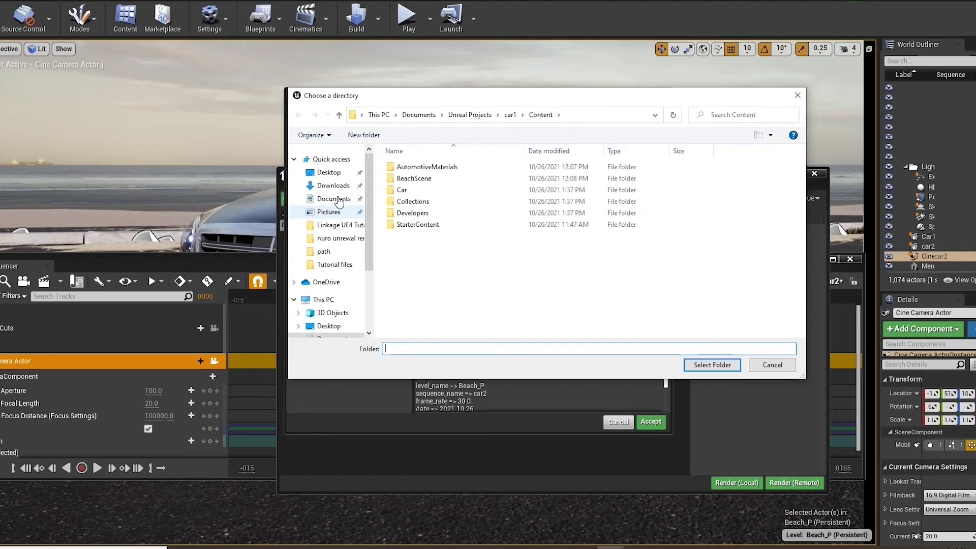
{"action": "left_click", "coordinate": [330, 173]}
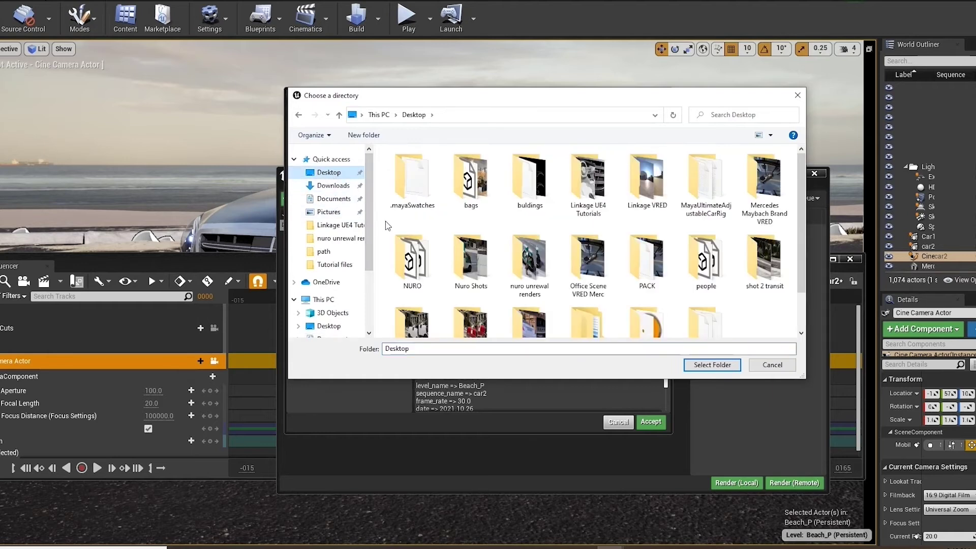
{"action": "double_click", "coordinate": [600, 185]}
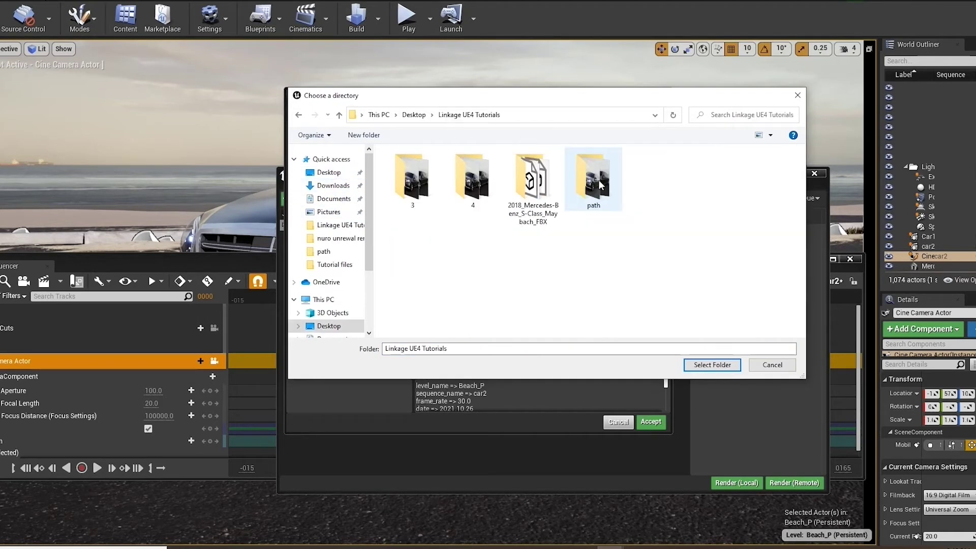
Create a folder named renders inside Linkage UE4 Tutorials and choose it as the output directory
{"action": "right_click", "coordinate": [534, 271]}
{"action": "mouse_move", "coordinate": [583, 389]}
{"action": "left_click", "coordinate": [672, 388]}
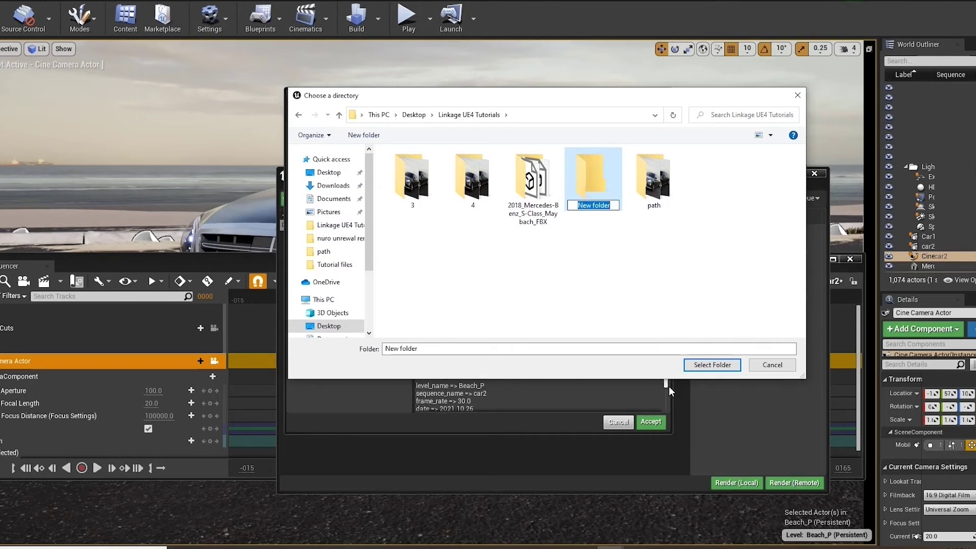
{"action": "type", "text": "renders"}
{"action": "key", "text": "Return"}
{"action": "key", "text": "Return"}
{"action": "left_click", "coordinate": [711, 364]}
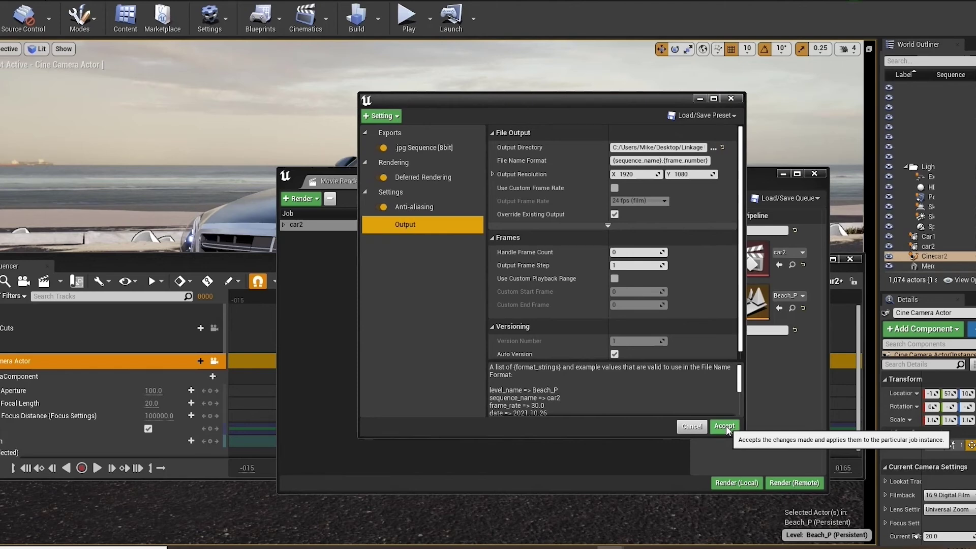
Accept the car2 job's render settings and start rendering the queue locally
{"action": "left_click", "coordinate": [726, 427]}
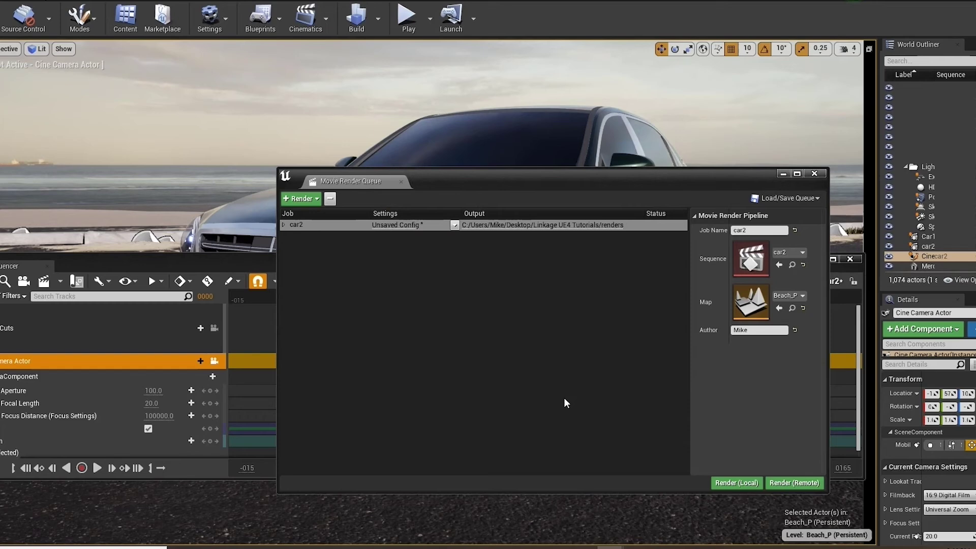
{"action": "left_click", "coordinate": [738, 483]}
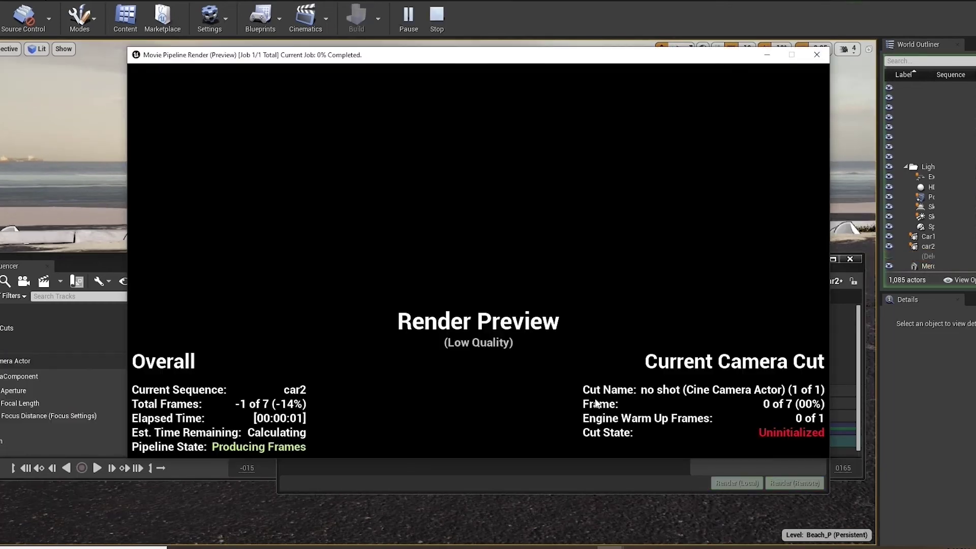